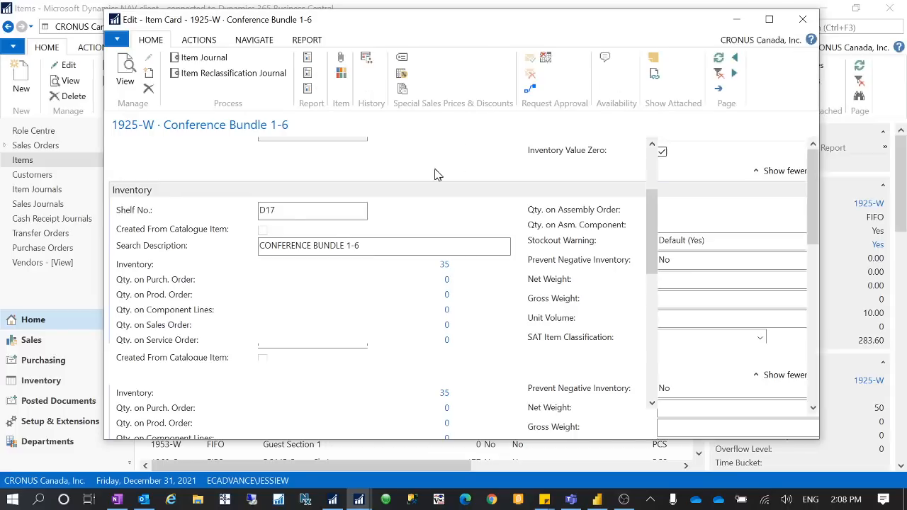
Step: Maximize the item card for 1925-W and examine its general Item section, including the Inventory Value Zero setting
drag(461, 19, 414, 15)
click(718, 16)
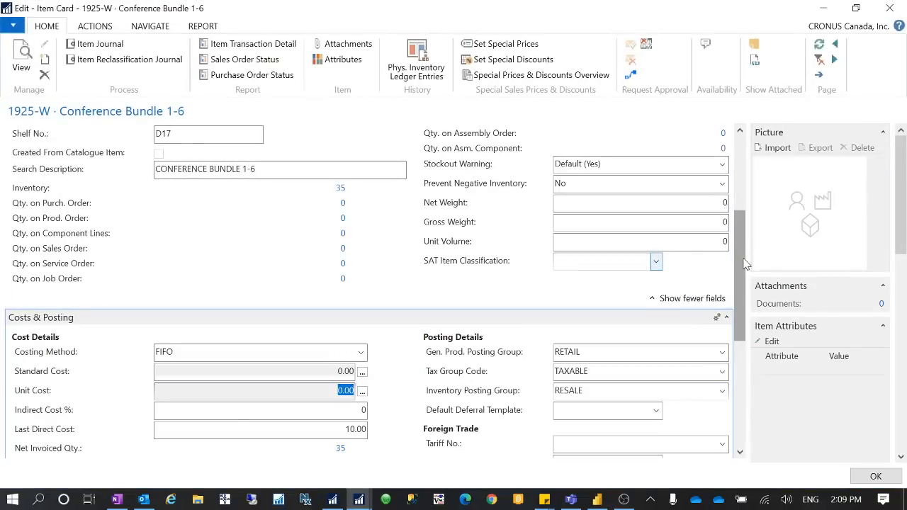
drag(741, 258, 734, 164)
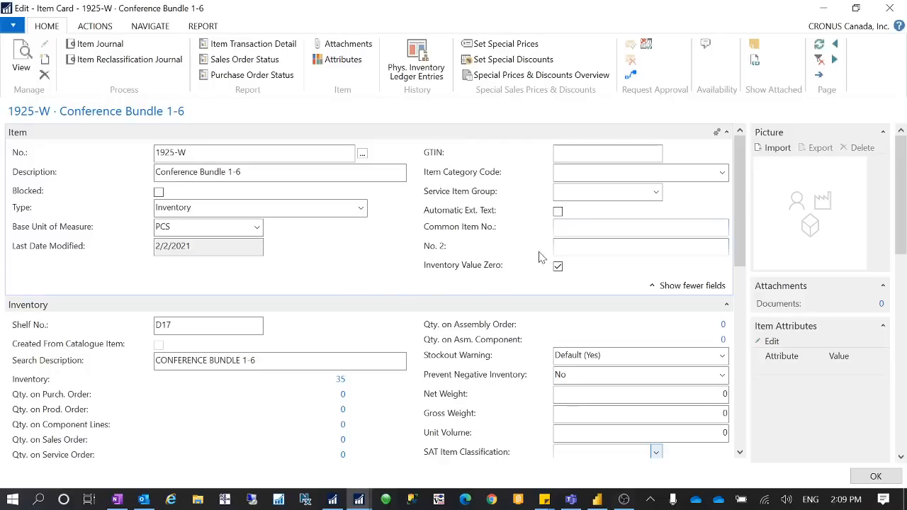
Step: Switch to the NAV Development Environment and inspect the "Inventory Value Zero" field in the design of page 30 Item Card
click(284, 504)
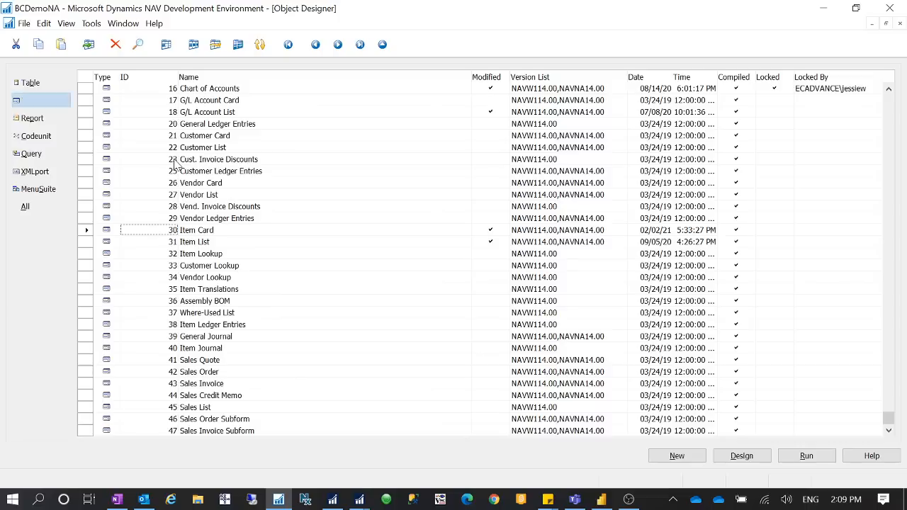
click(233, 234)
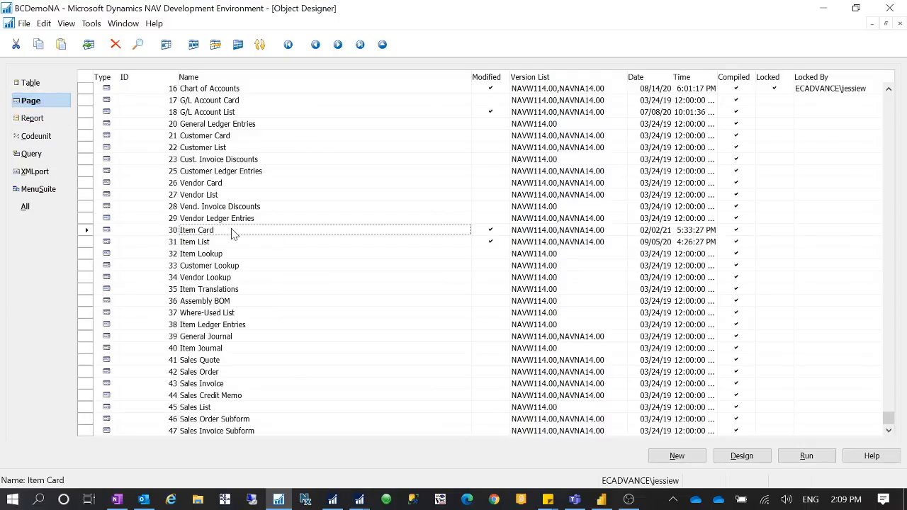
click(741, 456)
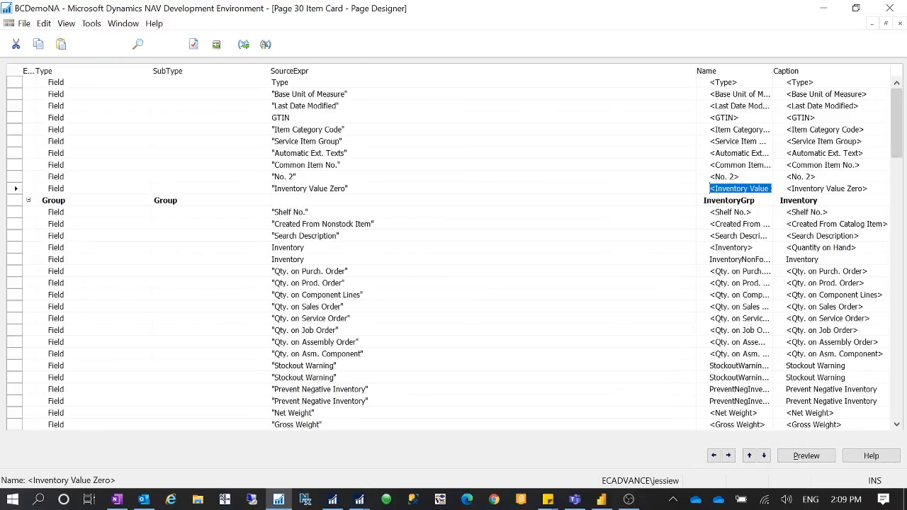
click(16, 188)
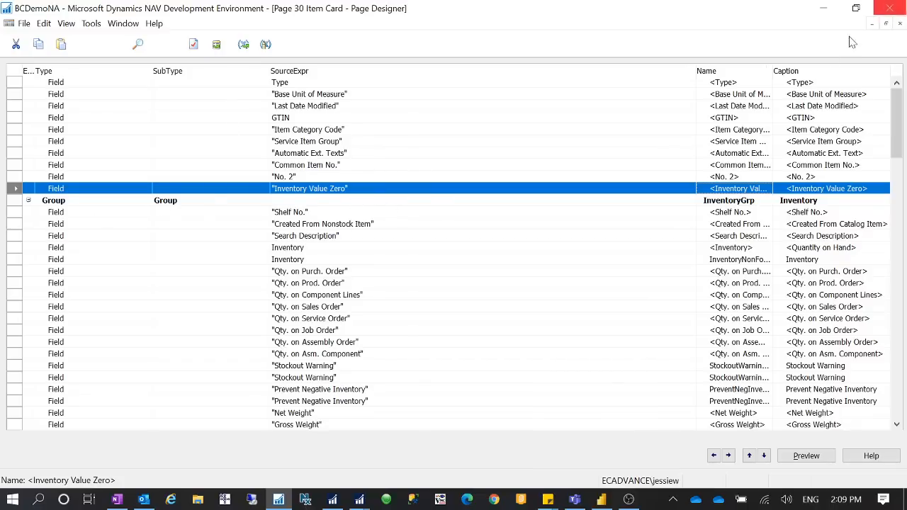
click(902, 6)
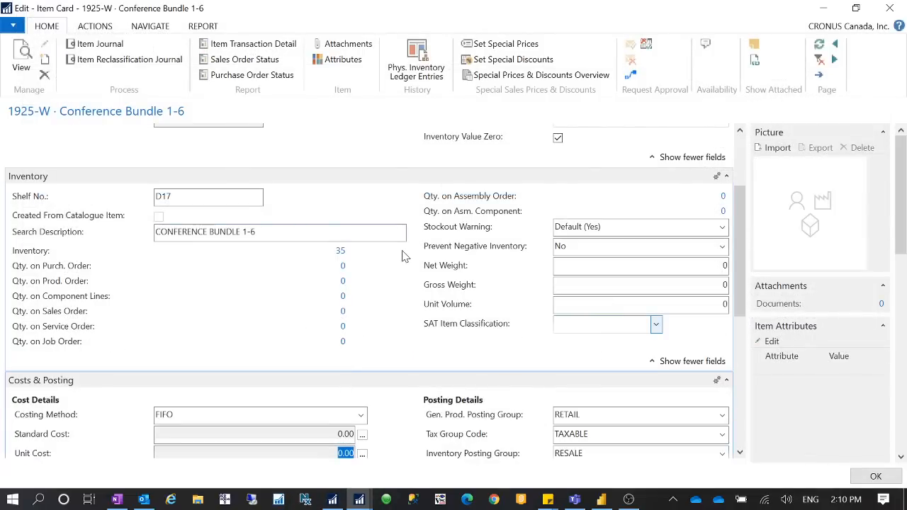
Step: Examine the Inventory Value Zero option alongside the inventory and cost fields on the 1925-W item card
scroll(389, 331, up, 3)
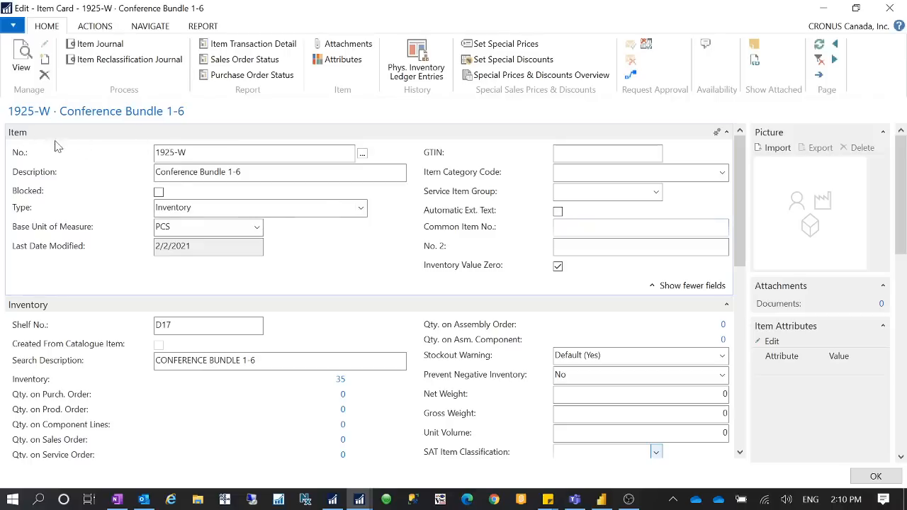
mouse_move(496, 331)
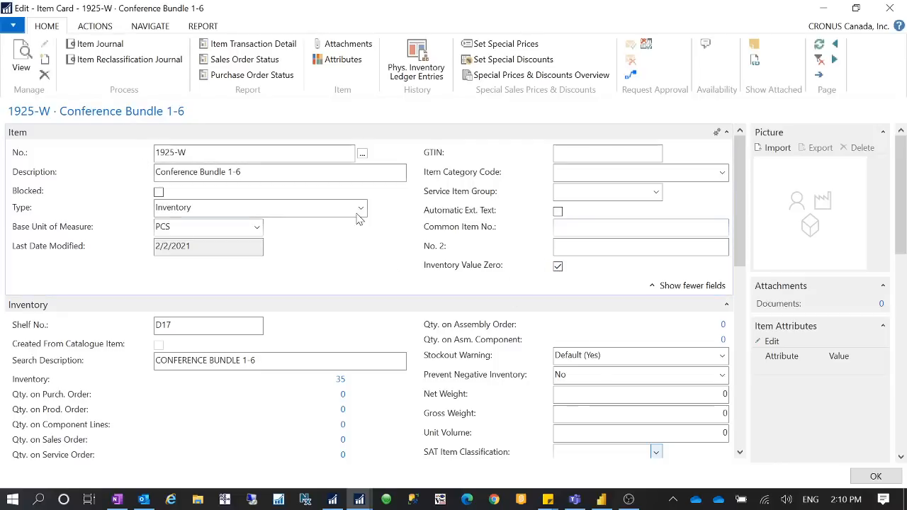
scroll(399, 253, down, 2)
scroll(399, 254, up, 2)
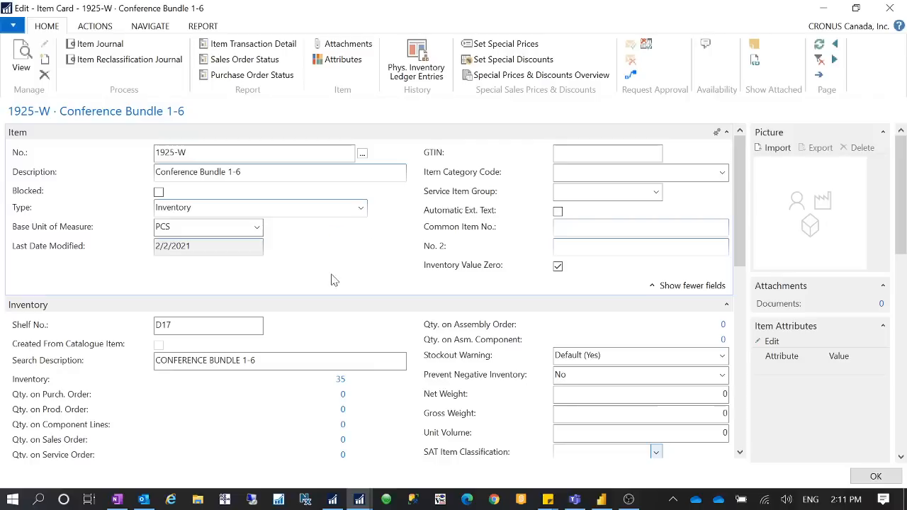
scroll(333, 273, down, 3)
scroll(333, 271, up, 2)
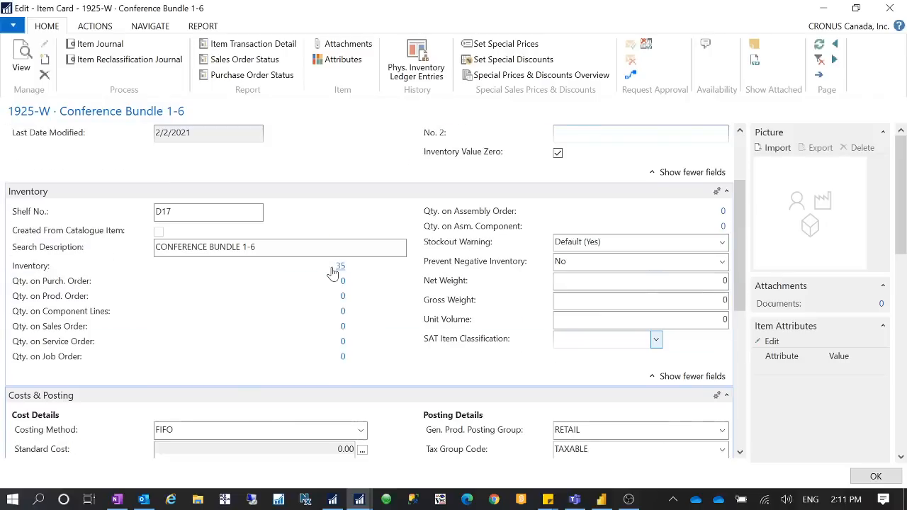
scroll(333, 271, up, 1)
scroll(333, 271, down, 3)
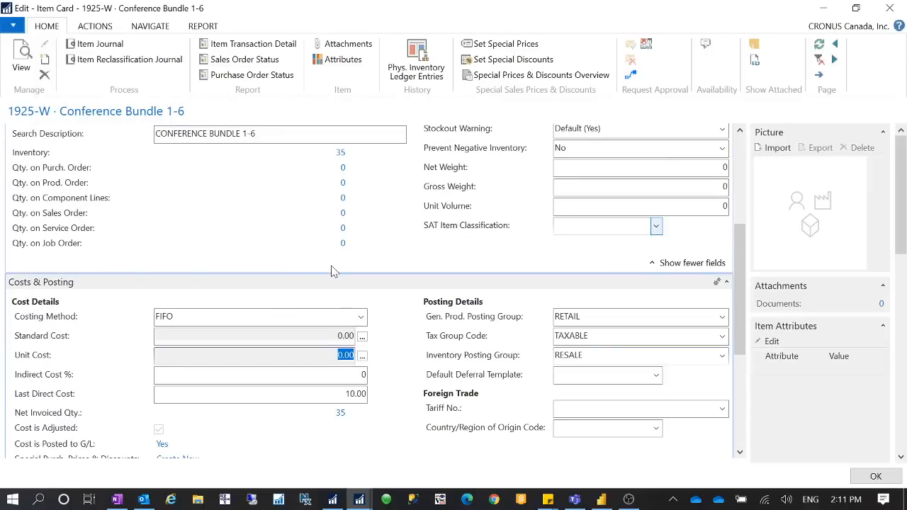
scroll(333, 271, up, 2)
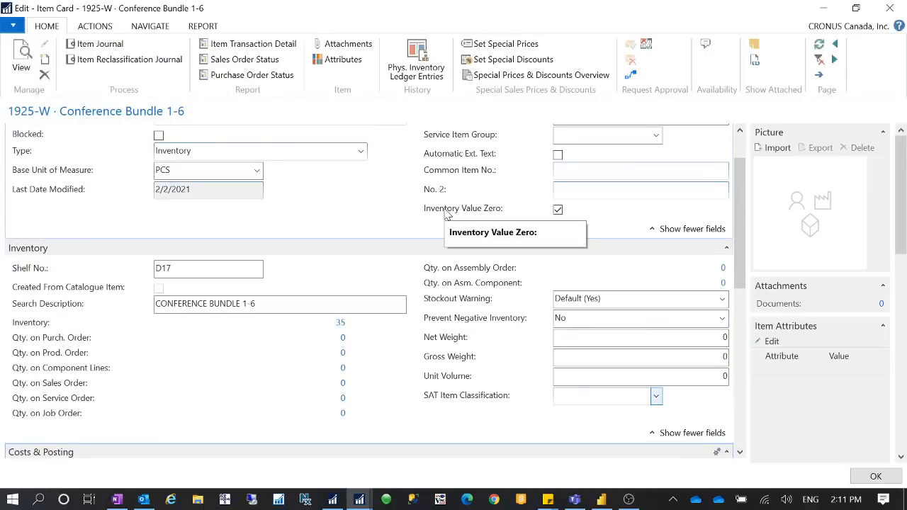
scroll(446, 215, up, 1)
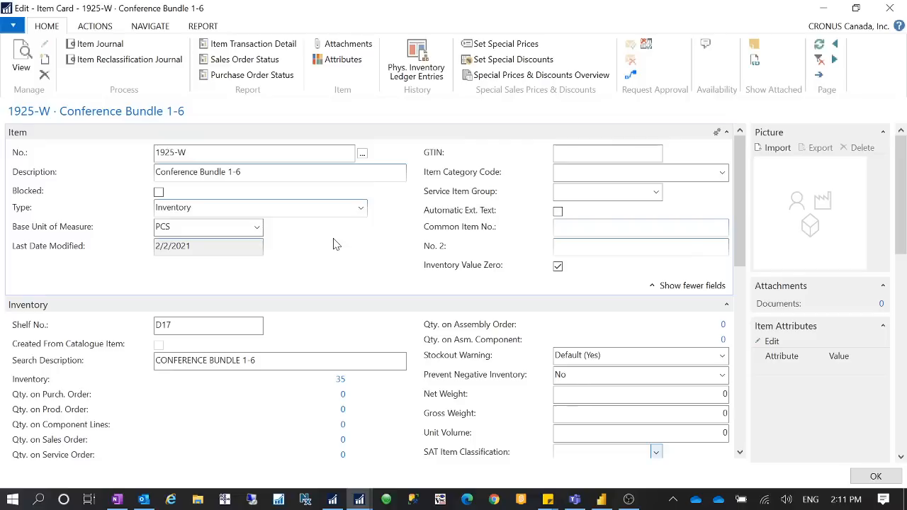
Step: Review the inventory quantity, Costing Method, Standard Cost and Unit Cost of item 1925-W
scroll(337, 244, down, 5)
click(371, 296)
scroll(393, 333, up, 3)
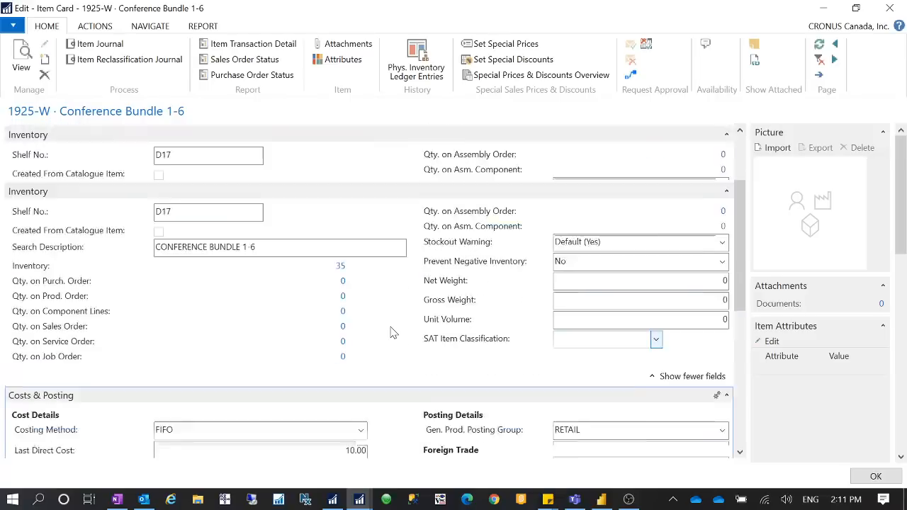
scroll(393, 333, up, 3)
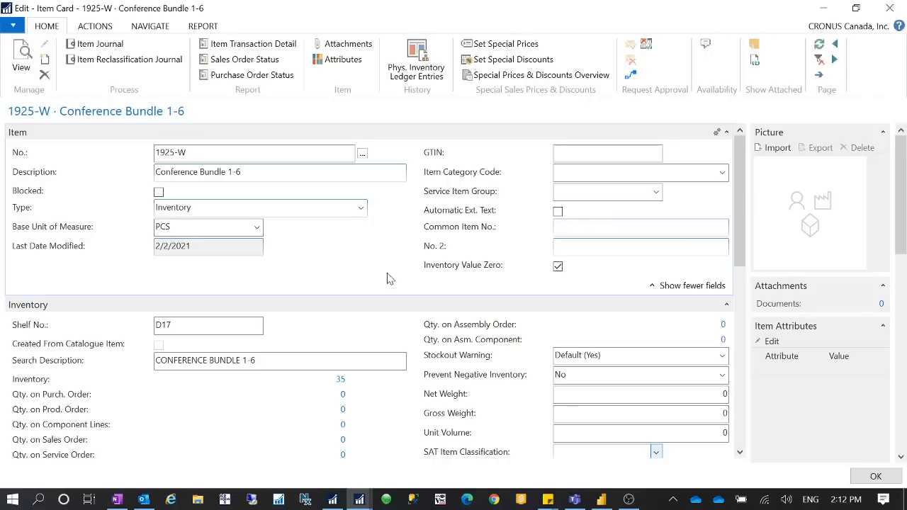
scroll(387, 279, down, 3)
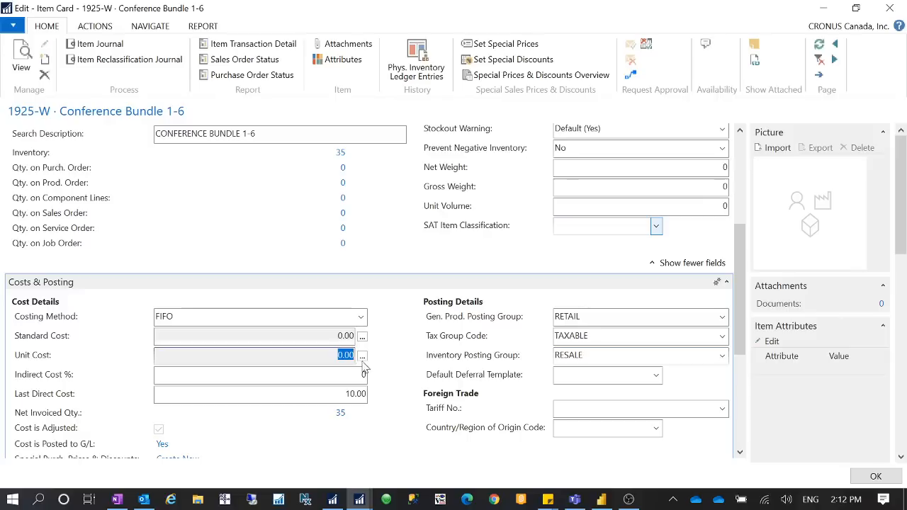
key(shift+Tab)
key(shift+Tab)
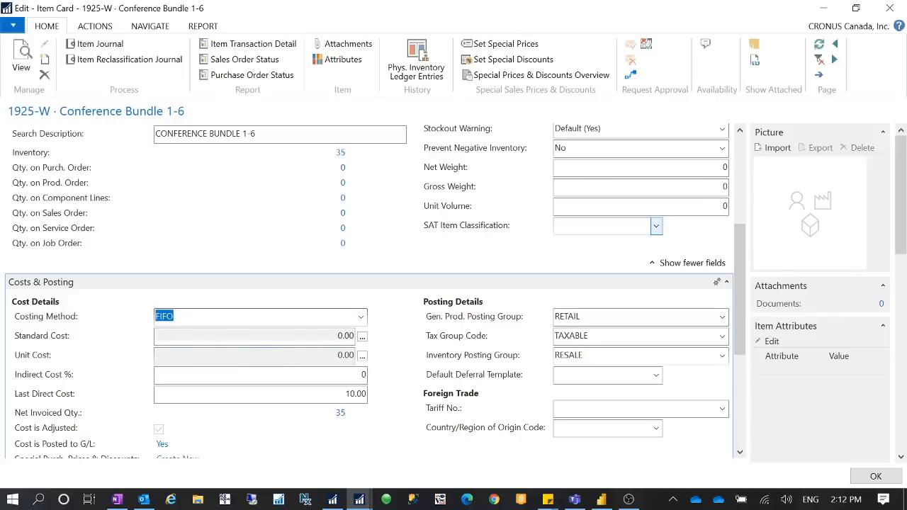
key(Tab)
key(Tab)
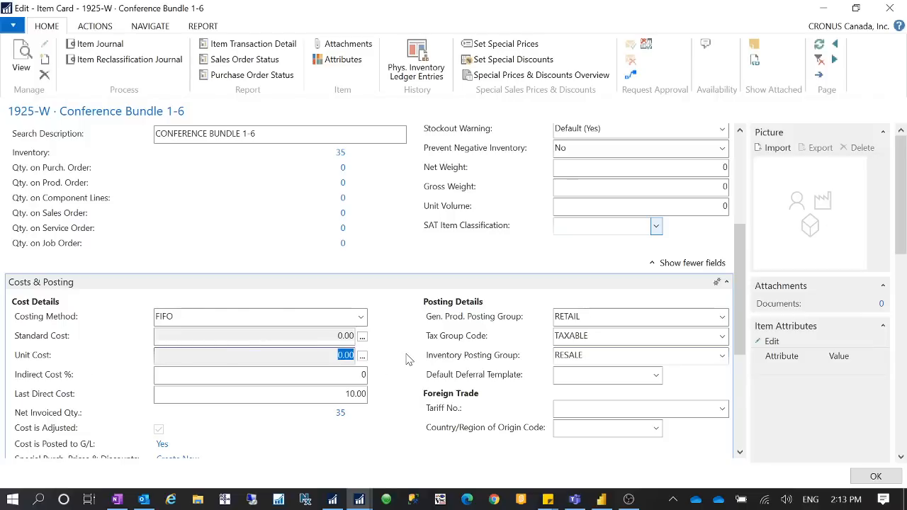
Step: Look up the average cost calculation behind the Unit Cost and examine the entries under the last 12/31/2021 closing entry
click(362, 356)
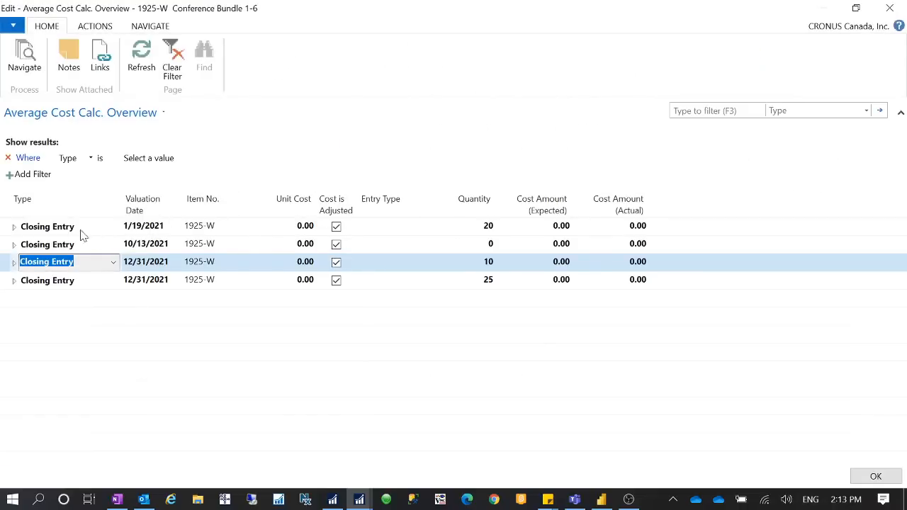
click(7, 234)
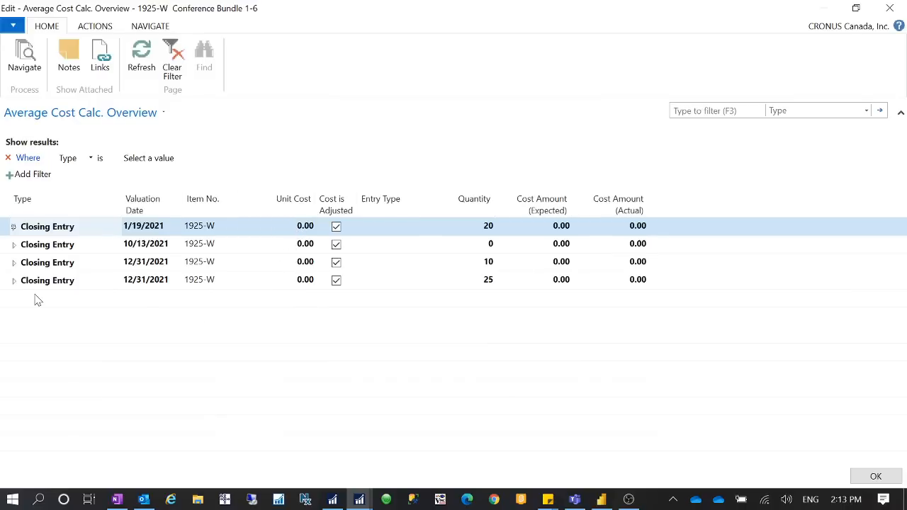
click(13, 280)
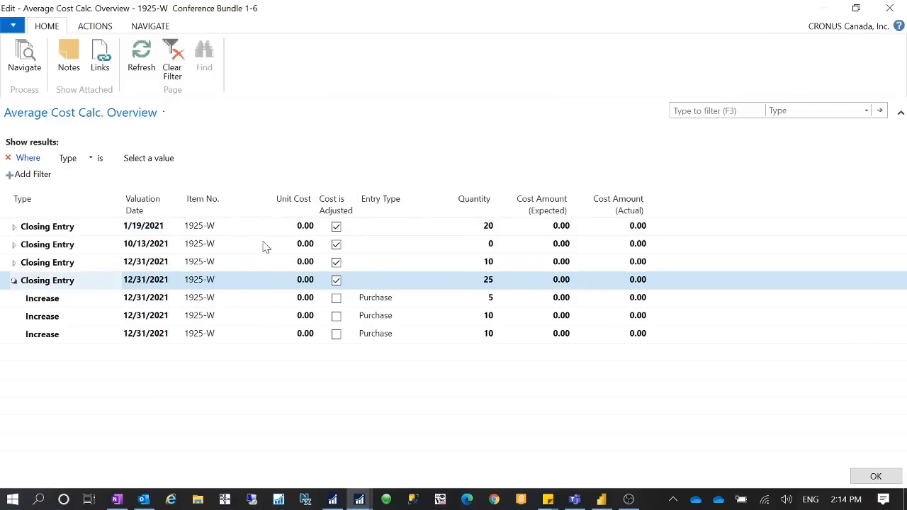
click(890, 8)
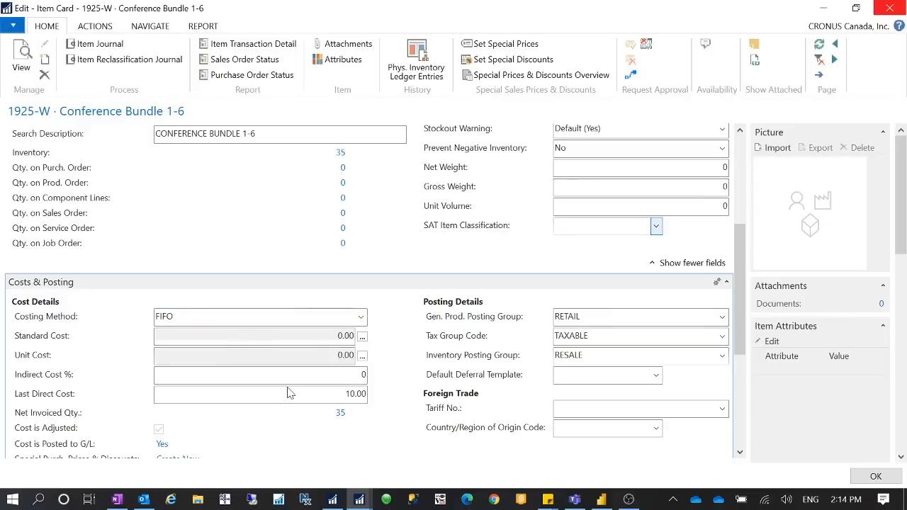
Step: Clear the item's Last Direct Cost and set it back to 10
click(318, 394)
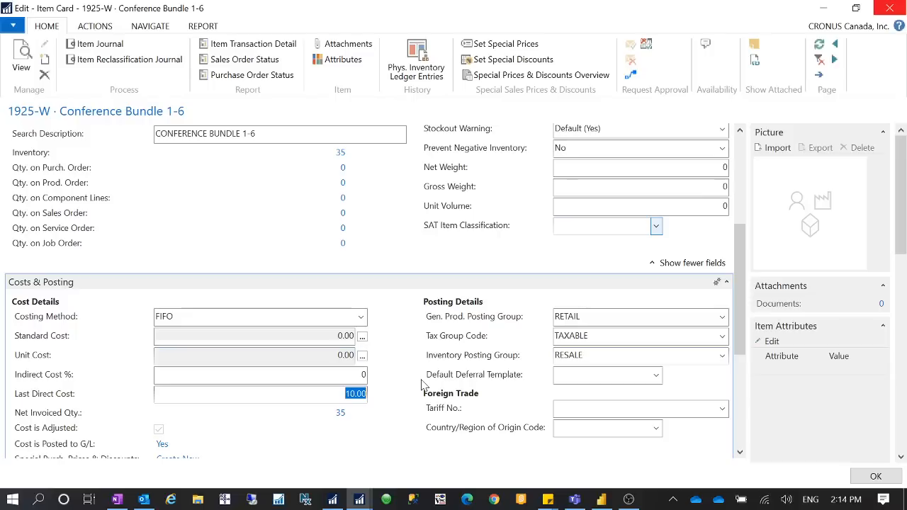
key(BackSpace)
key(Tab)
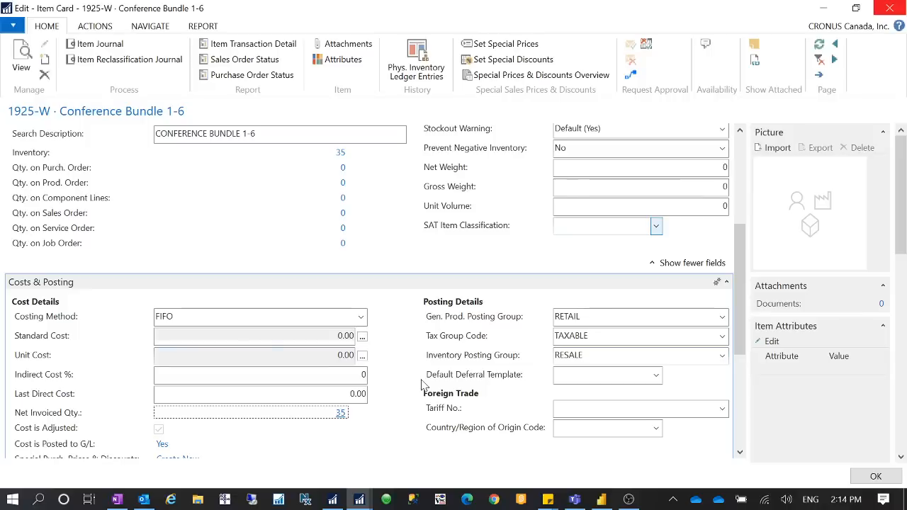
click(340, 393)
text(10)
key(Tab)
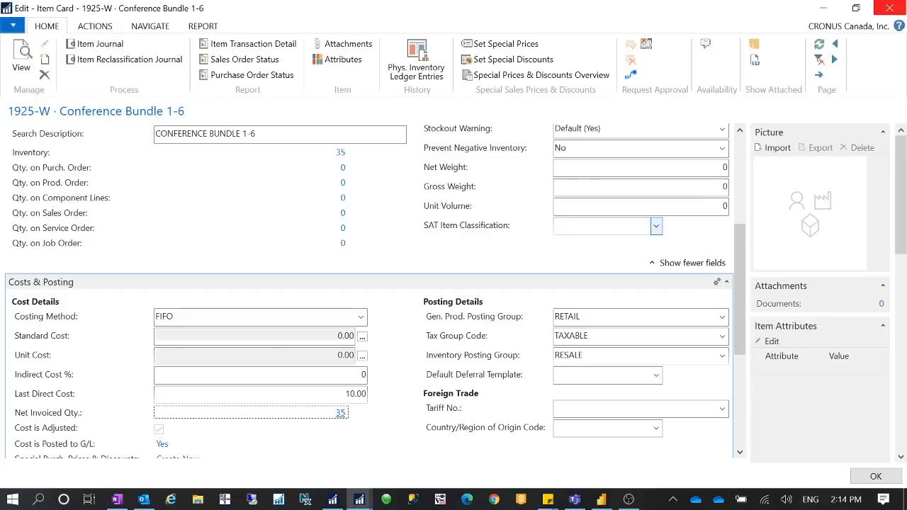
Step: Copy item number 1925-W from the item list and open the Purchase Orders list through a search for "purchase"
click(824, 8)
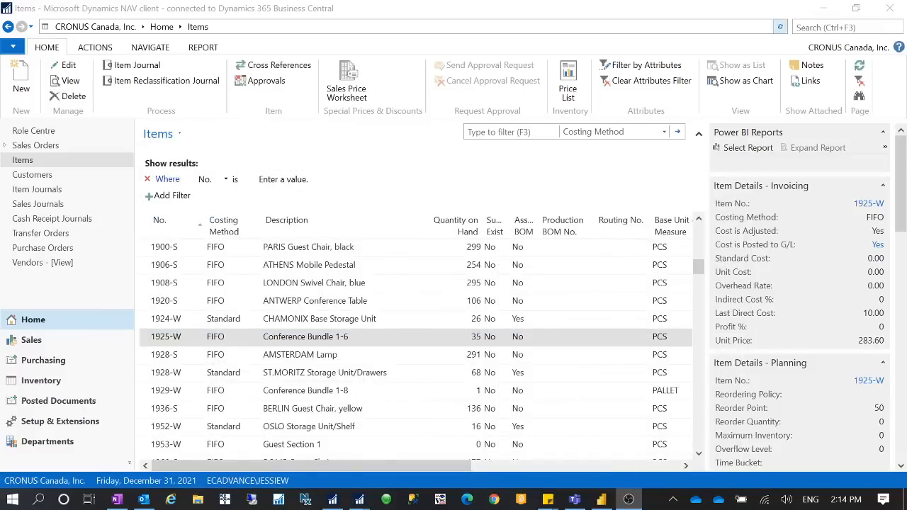
click(794, 26)
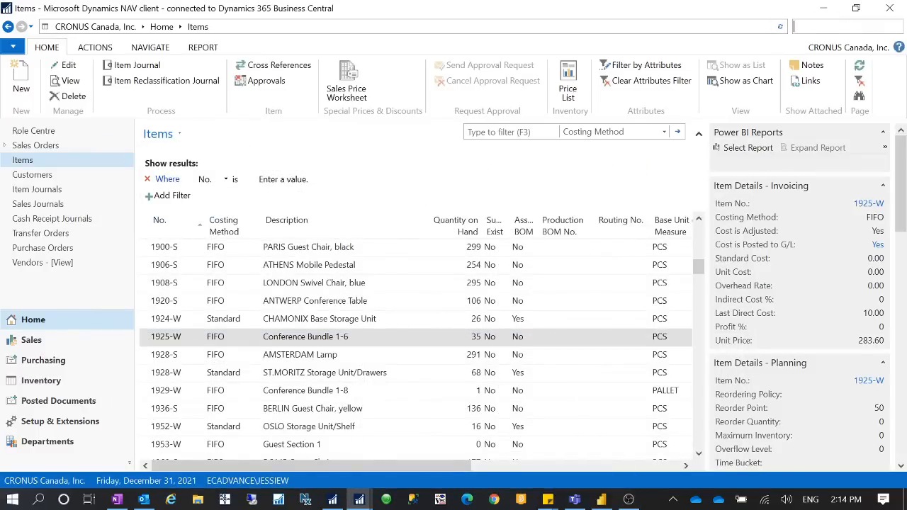
text(purchase)
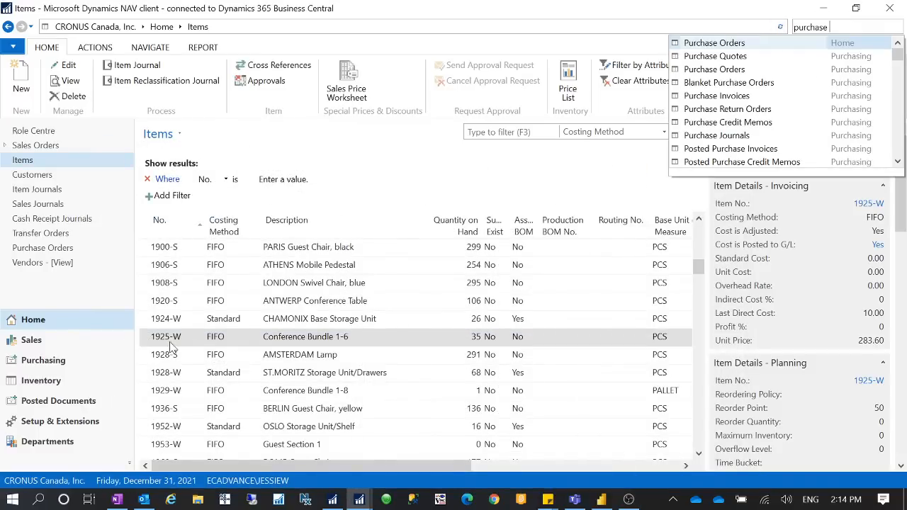
right_click(171, 341)
click(195, 347)
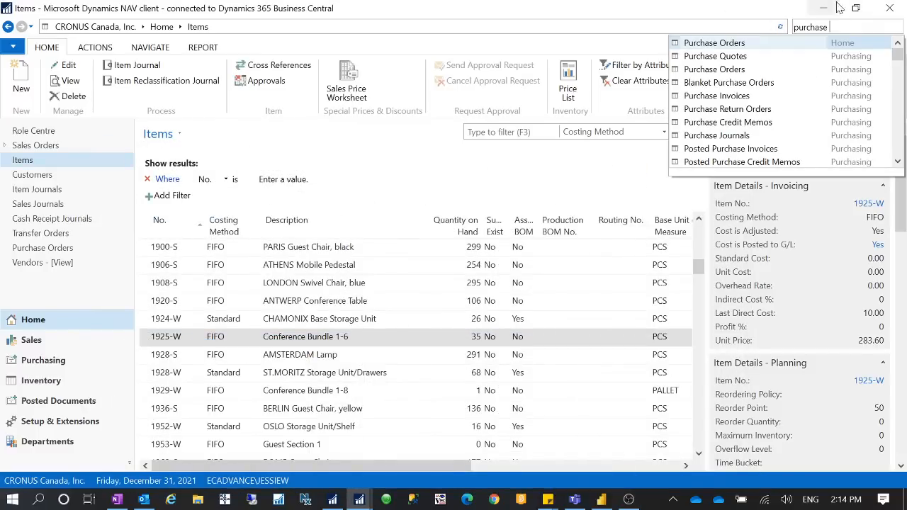
click(714, 44)
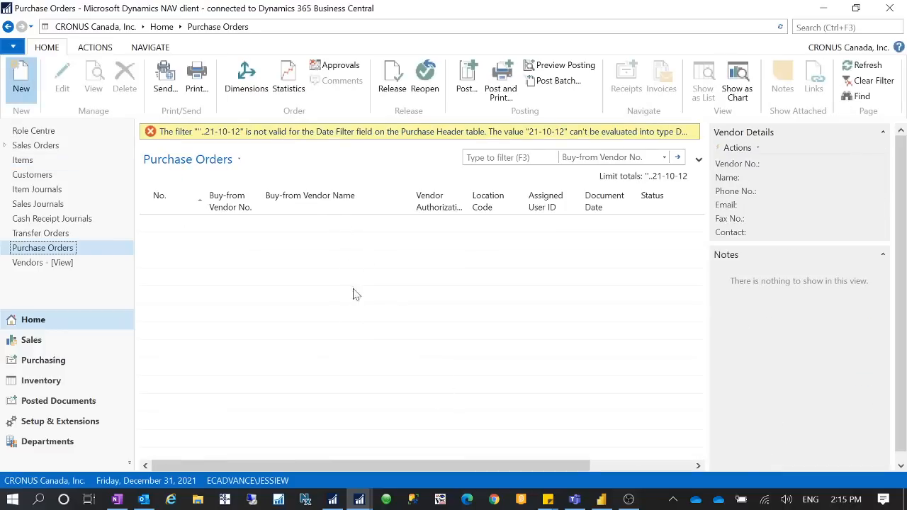
Step: Create a new purchase order for vendor Grassblue Ltd. and maximize its window
key(ctrl+n)
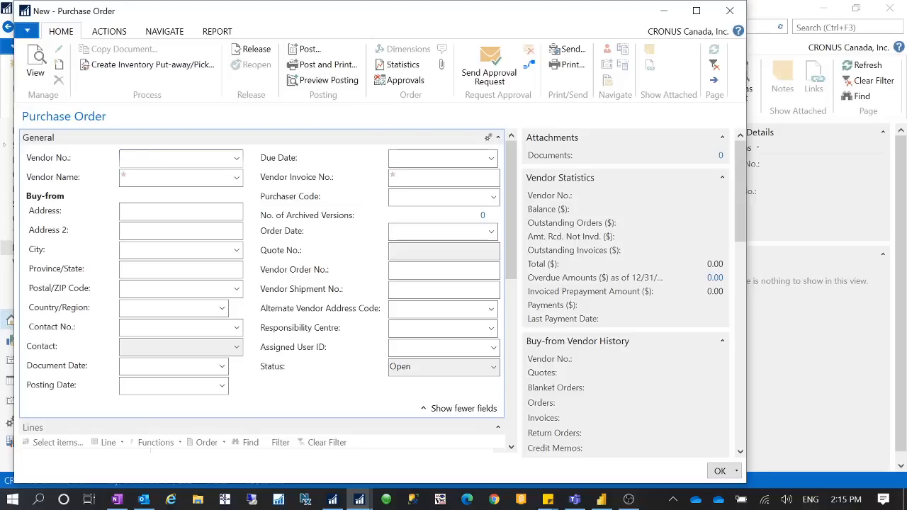
text(0000)
key(Tab)
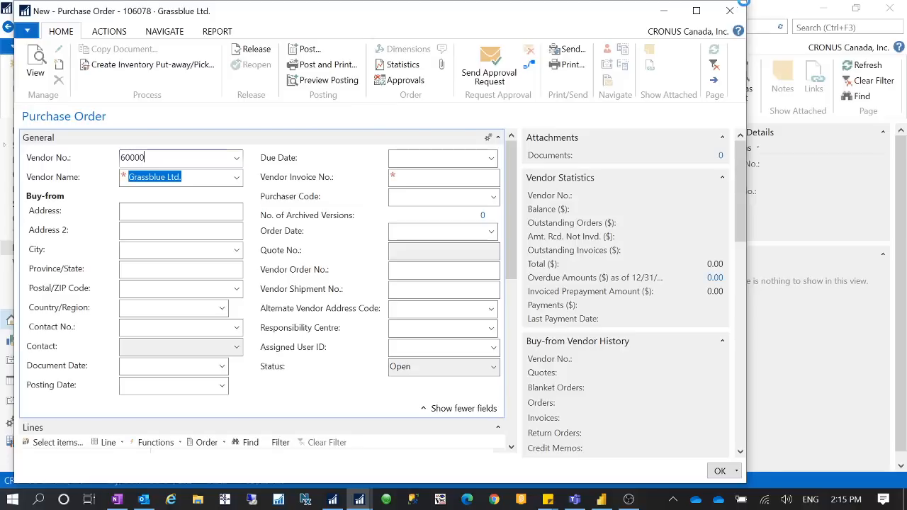
click(696, 11)
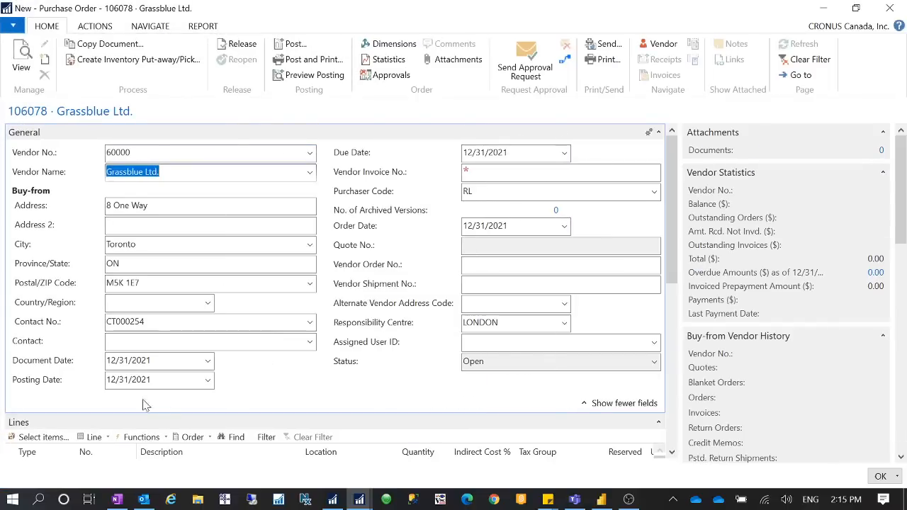
Step: Add a purchase line of type Item for item number 1925-W with a quantity of 1
scroll(417, 259, down, 3)
click(19, 253)
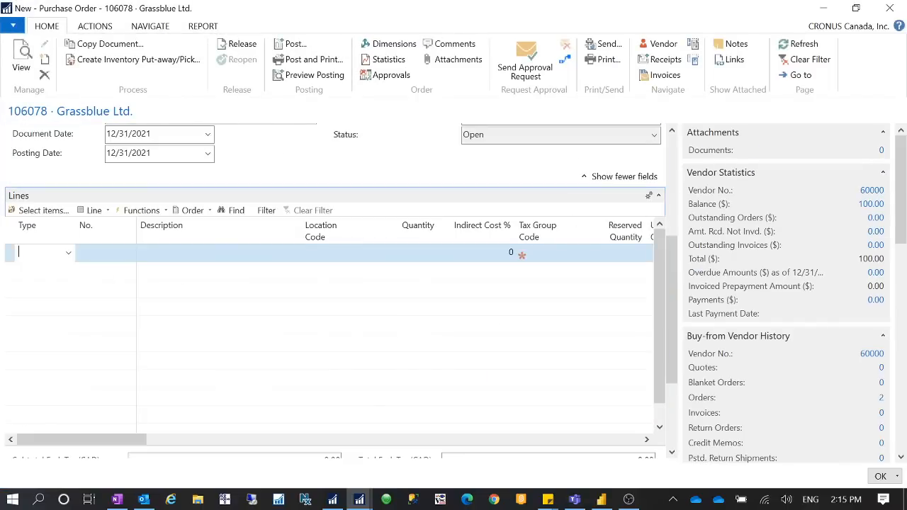
text(Item)
key(Tab)
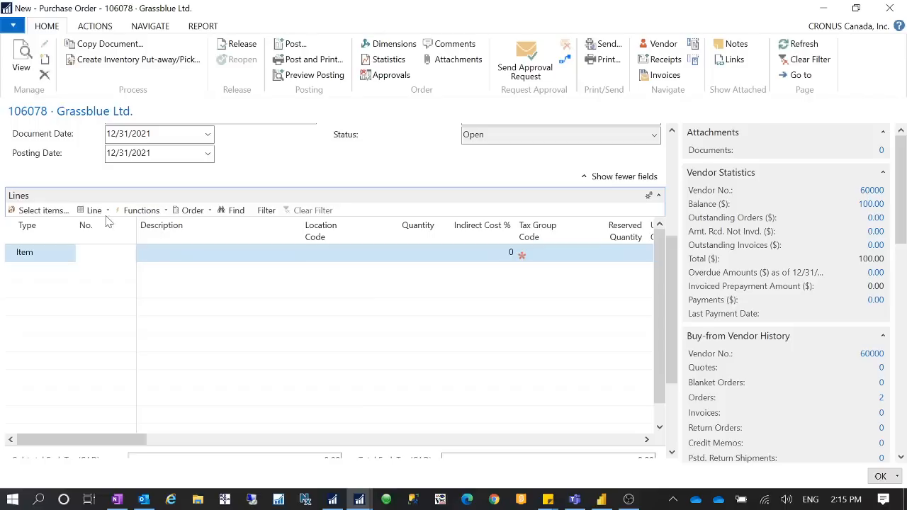
text(1925-W)
key(Tab)
click(421, 255)
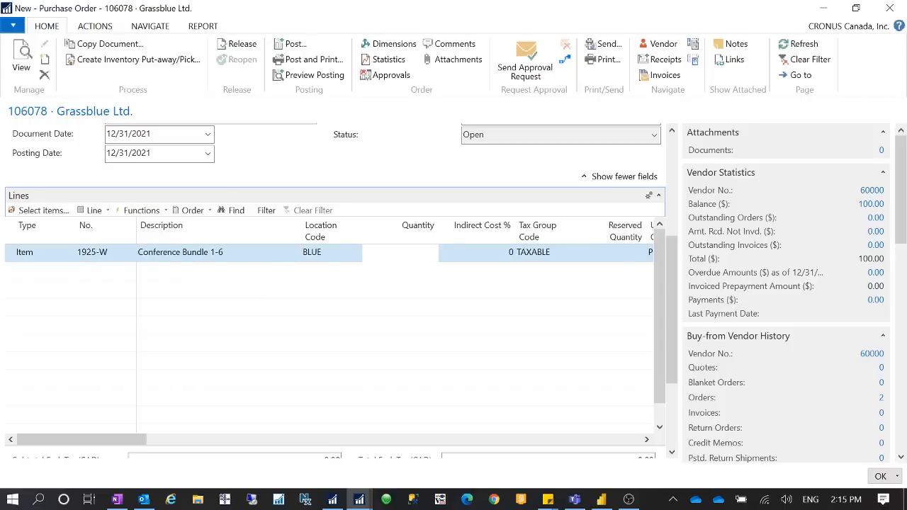
text(1)
key(Tab)
Step: Check the purchase line's Direct Unit Cost and Line Amount, and close the purchase order
drag(111, 439, 256, 450)
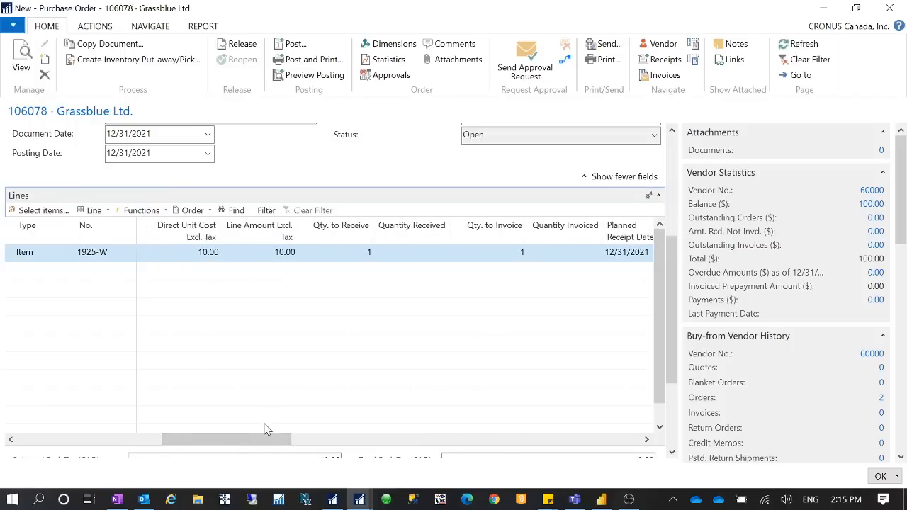
drag(267, 439, 225, 440)
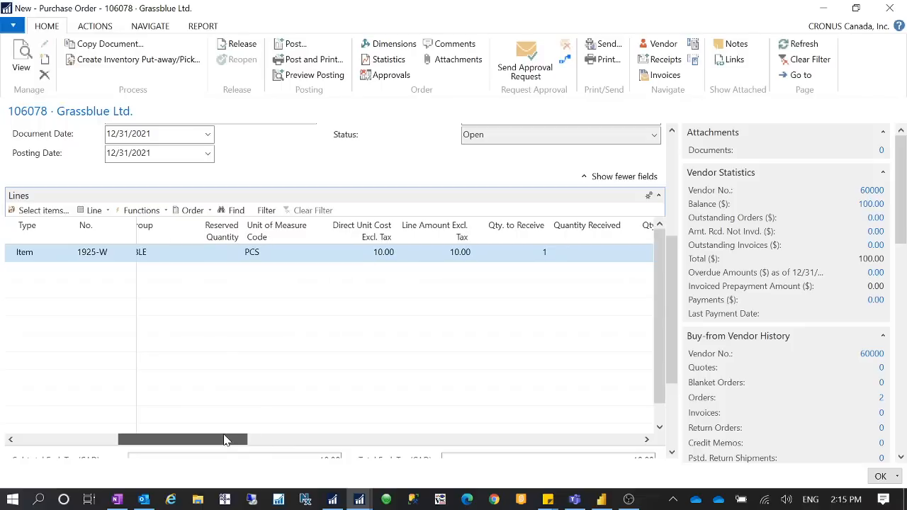
drag(224, 439, 21, 436)
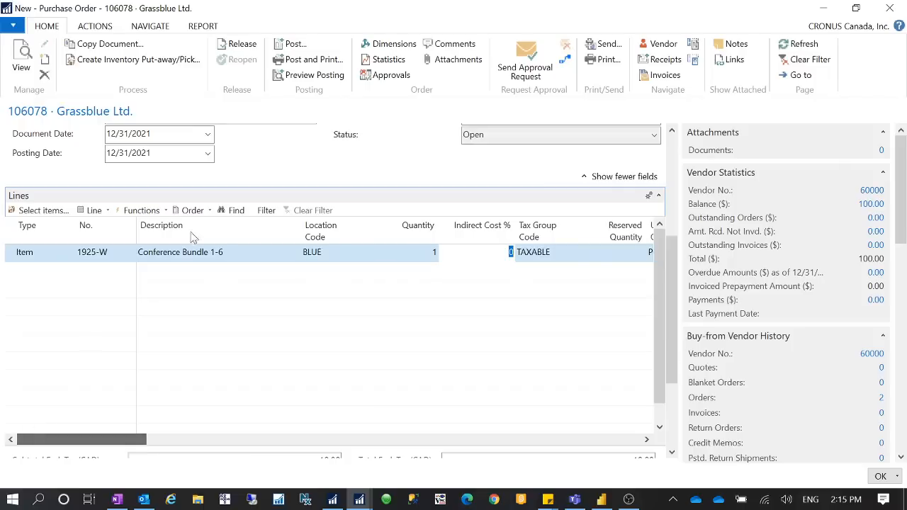
click(889, 8)
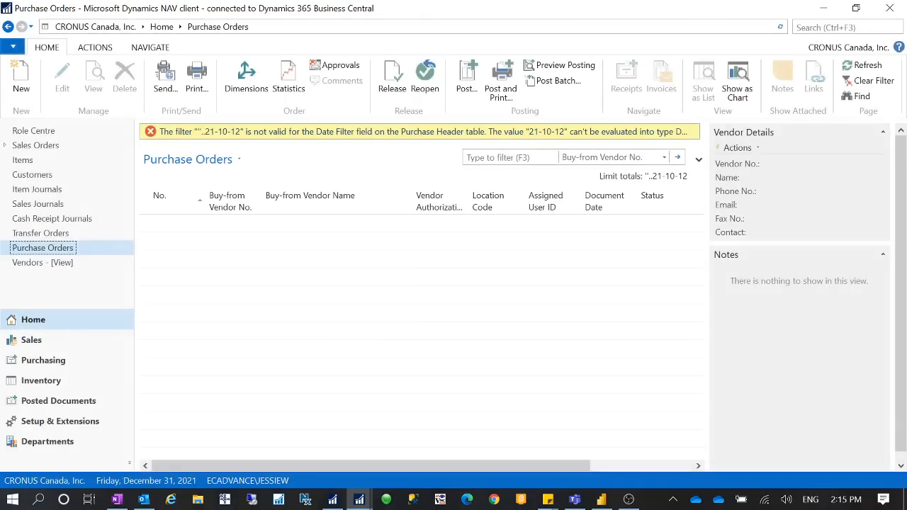
Step: Search for "item jour", go to Item Journals while ignoring the invalid filters, and open the DEFAULT journal
click(794, 29)
text(item jour)
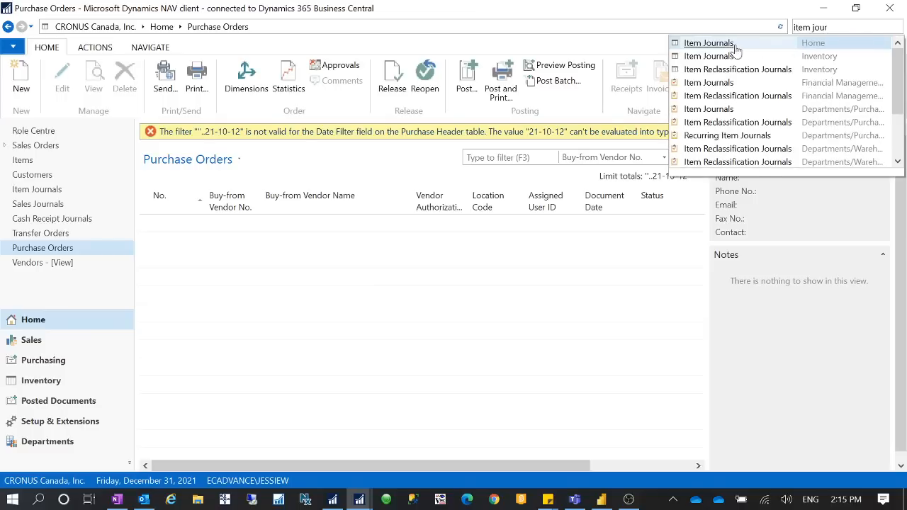
click(734, 46)
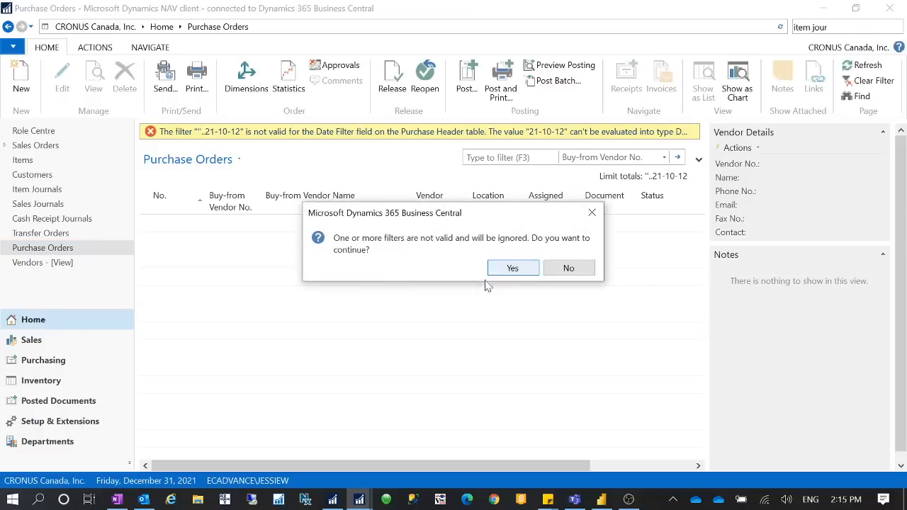
click(510, 268)
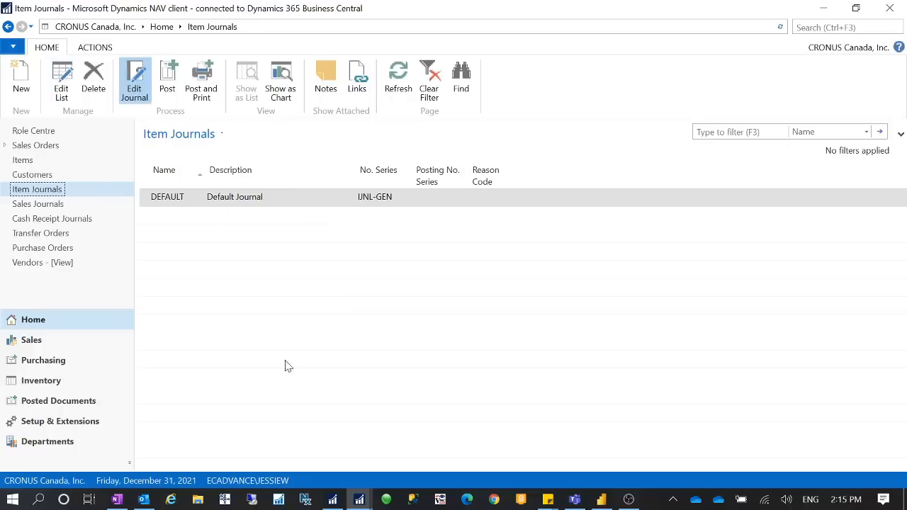
double_click(261, 195)
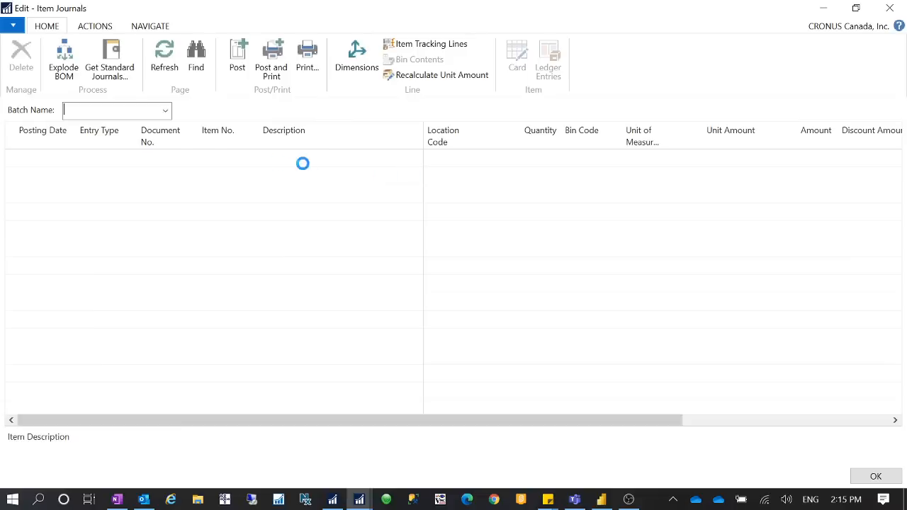
Step: Enter item number 1925-W with a quantity of 1 on the first item journal line
click(228, 157)
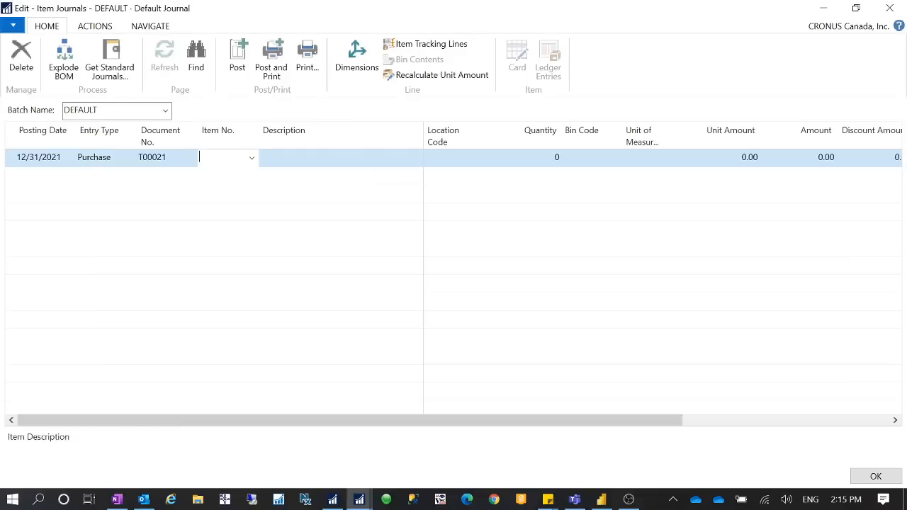
text(1925-W)
key(Tab)
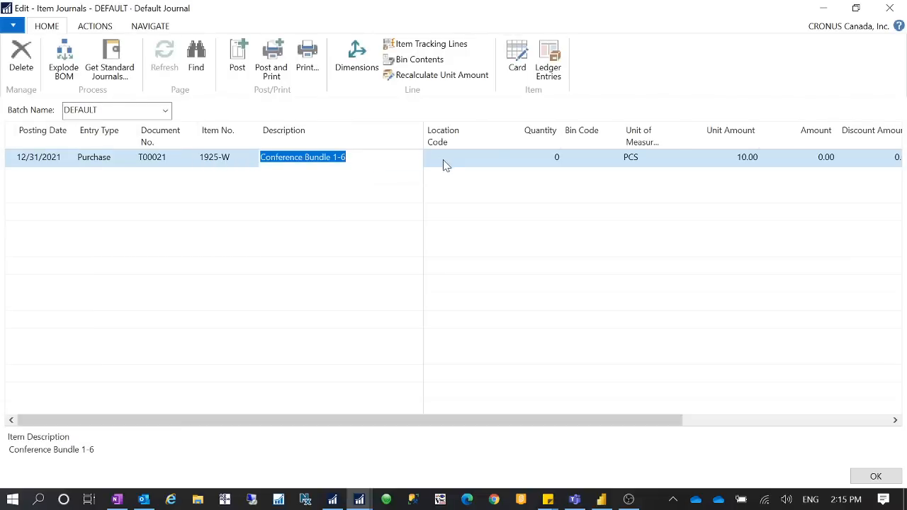
key(Tab)
click(554, 158)
text(1)
key(Tab)
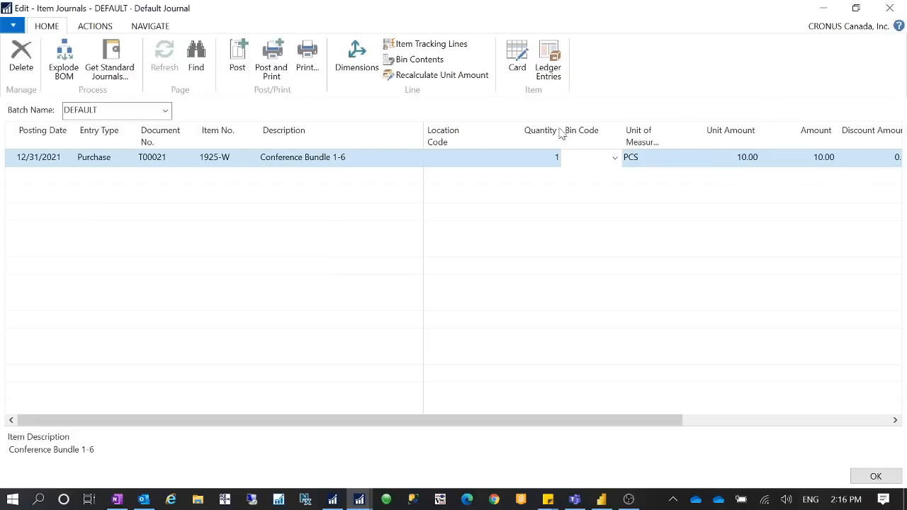
Step: Switch to the card of item 1925-W, set its Last Direct Cost to 0, and check the Inventory Value Zero option
click(822, 8)
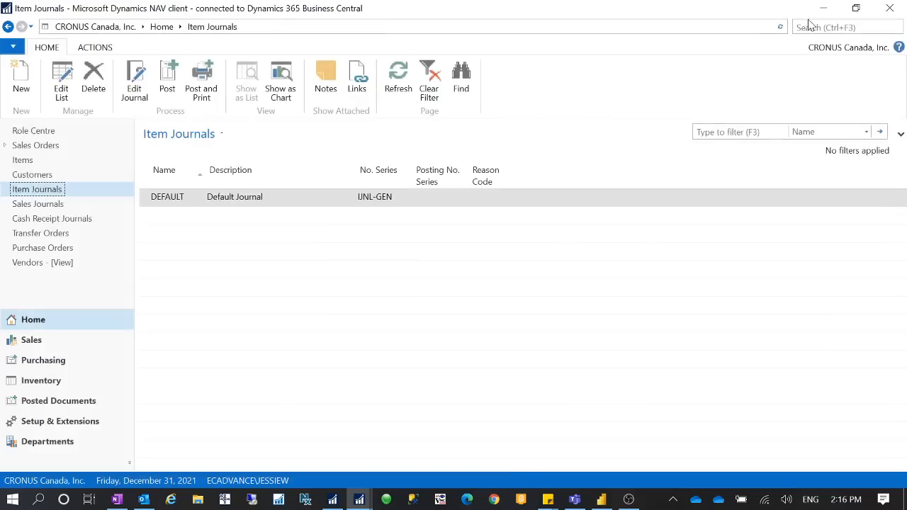
click(358, 505)
click(366, 458)
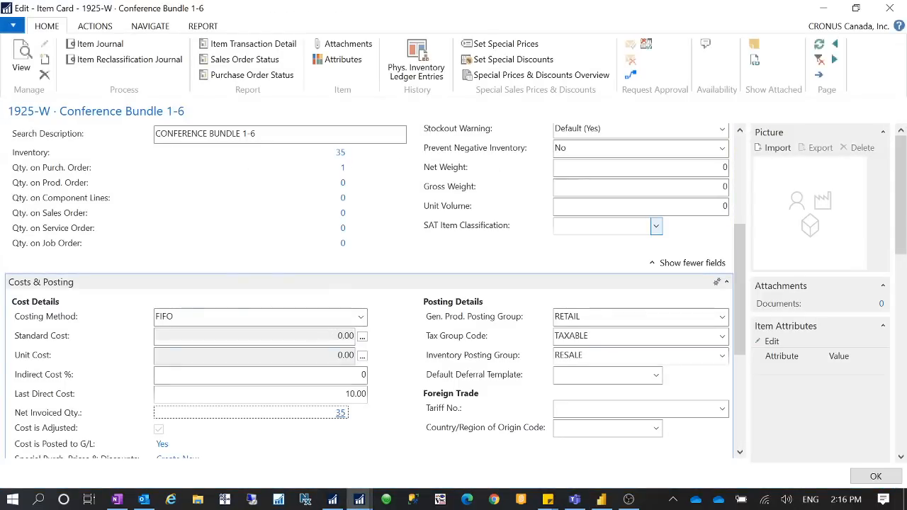
click(350, 394)
text(0)
key(Tab)
key(shift+Tab)
scroll(411, 396, up, 3)
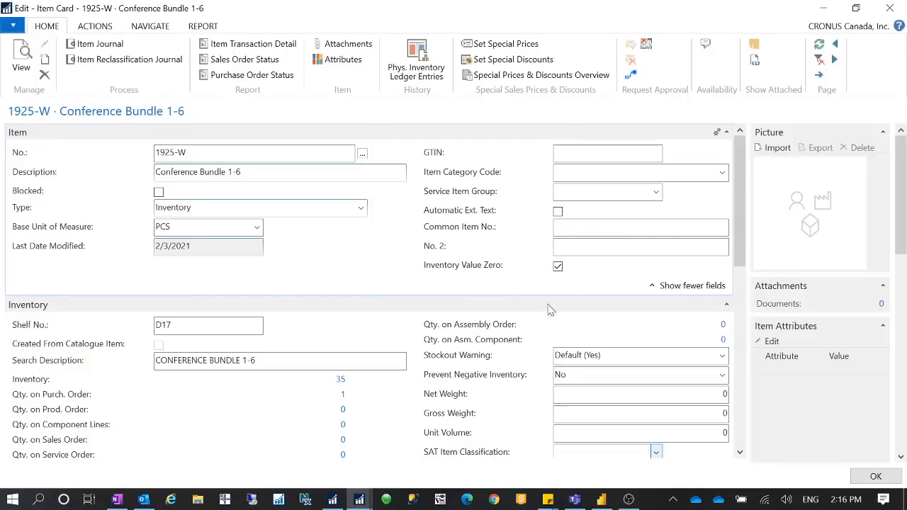
Step: Set the Last Direct Cost in the item's Costs & Posting section back to 10
scroll(498, 340, down, 3)
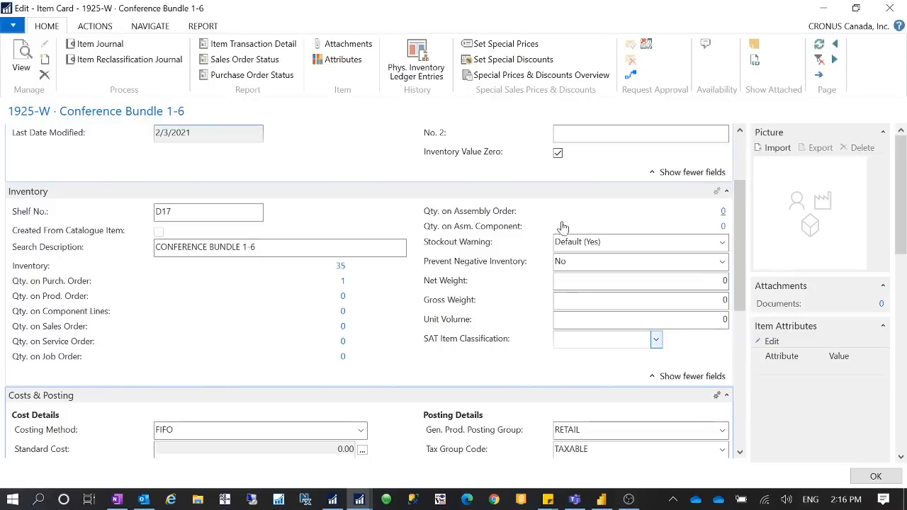
scroll(383, 360, down, 3)
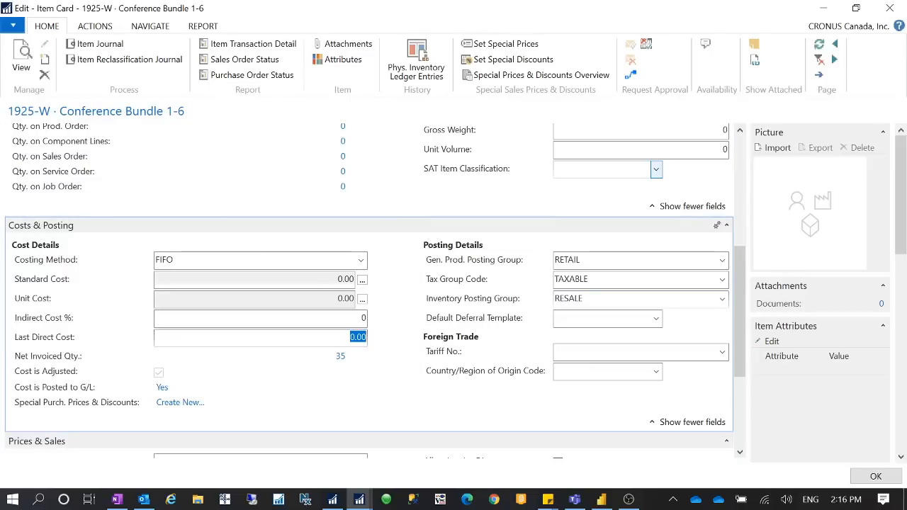
text(10)
key(Tab)
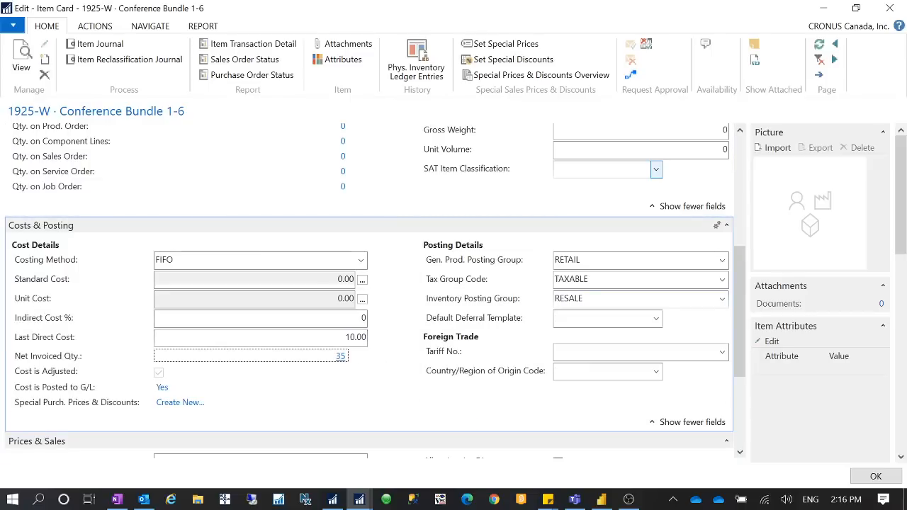
Step: Go back to the DEFAULT item journal and set the line's Location Code to BLUE
click(820, 14)
click(135, 82)
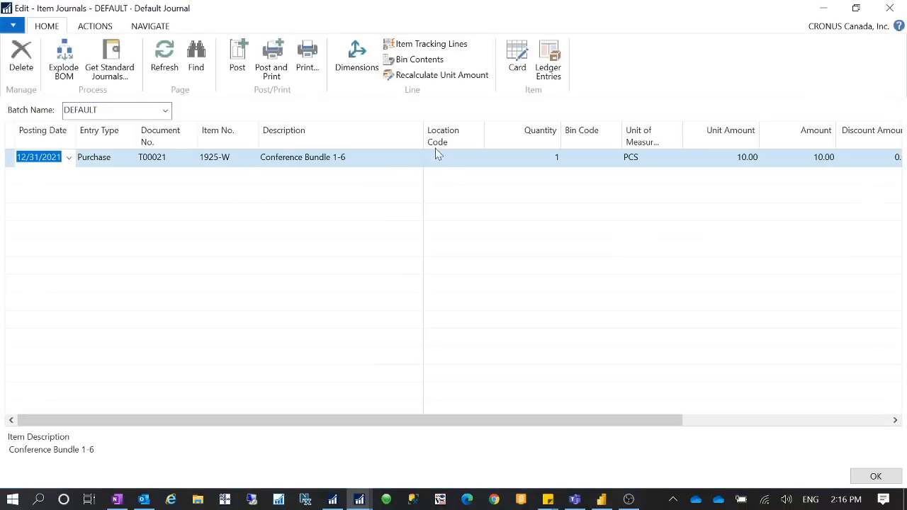
click(449, 162)
text(BLUE)
key(Tab)
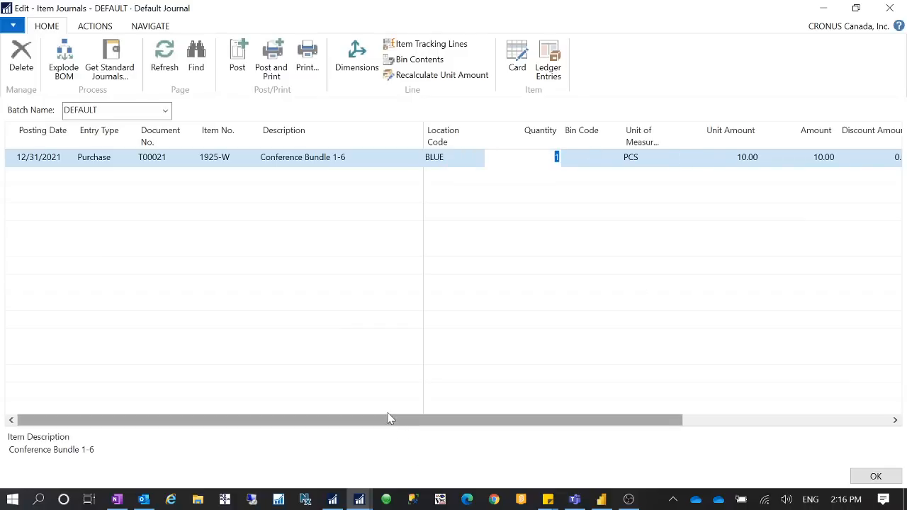
Step: Check the journal line's Unit Cost, post the item journal, and close it
drag(498, 423, 554, 409)
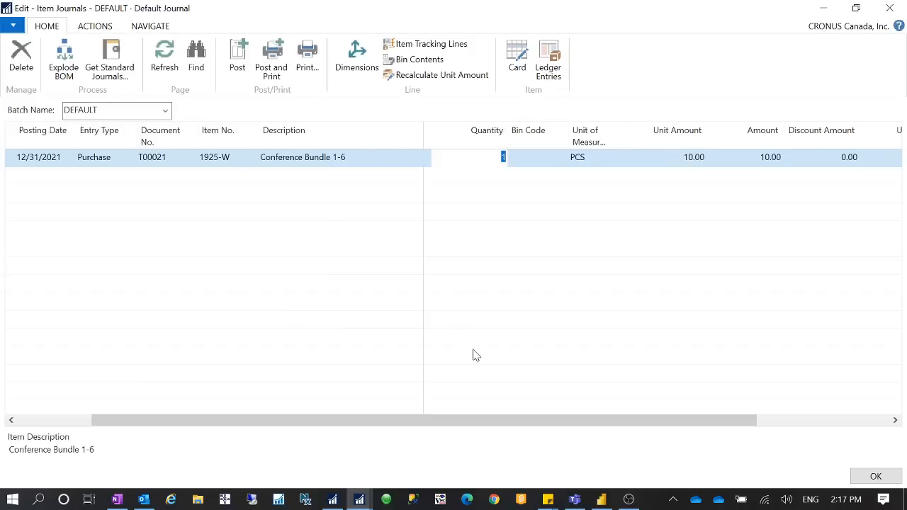
drag(466, 419, 536, 419)
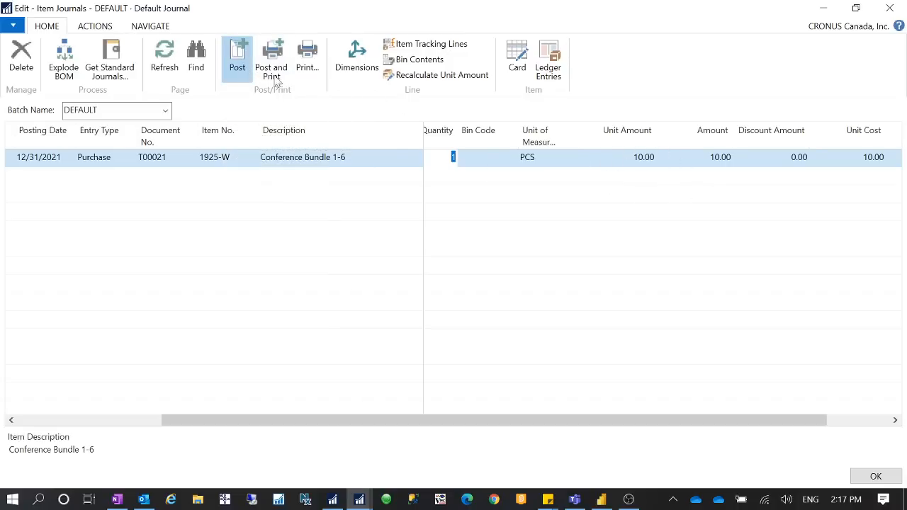
click(237, 57)
click(454, 264)
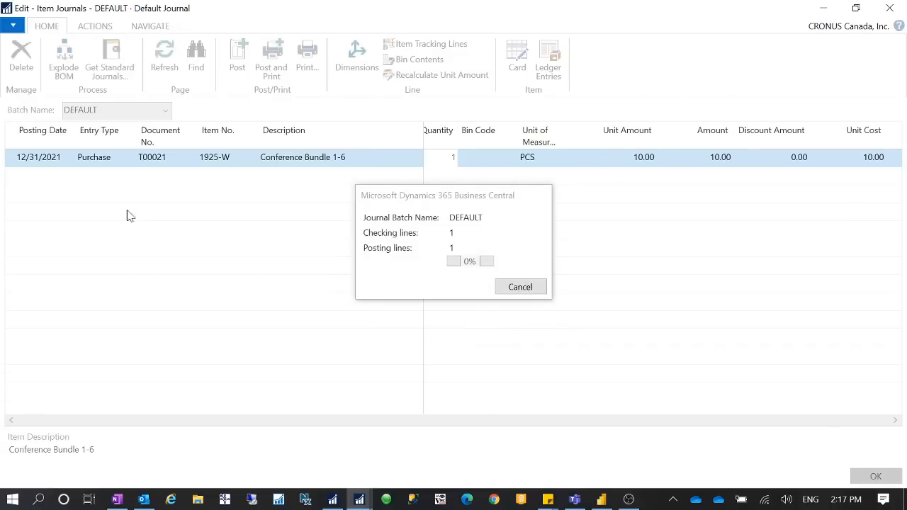
click(517, 260)
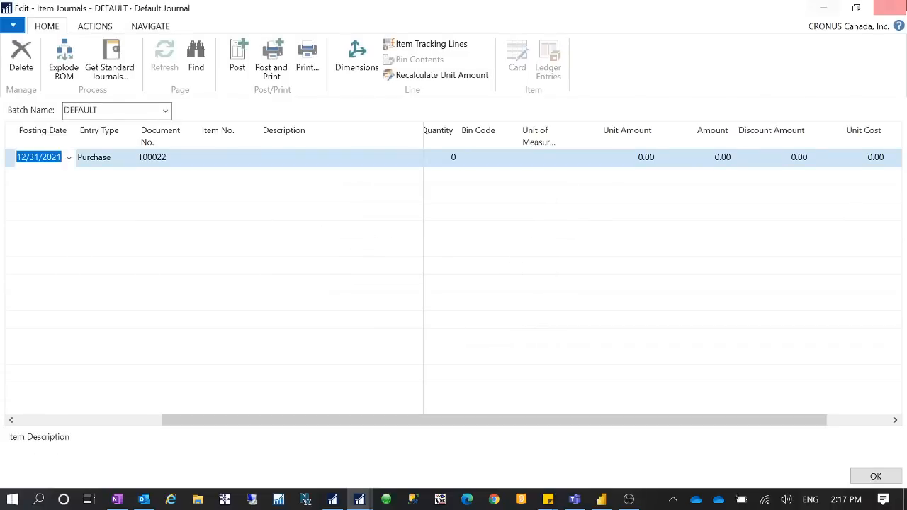
click(889, 7)
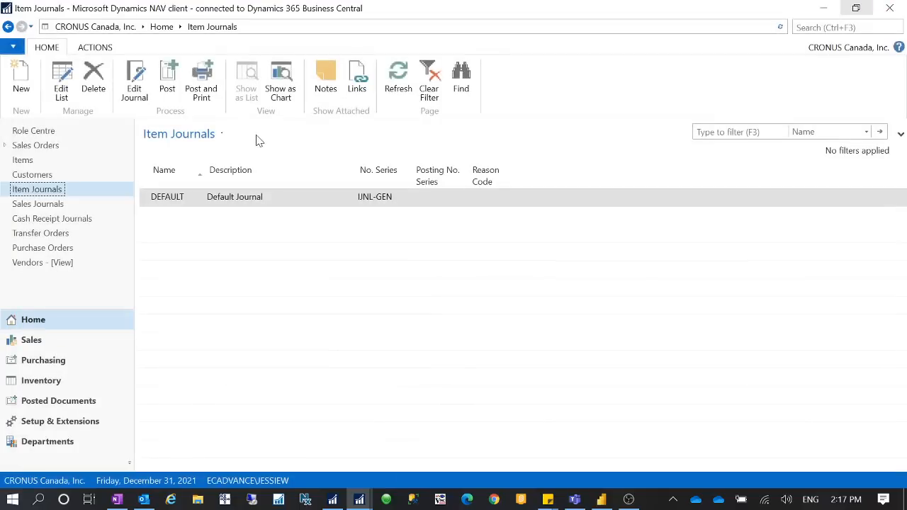
Step: Return to the open card of item 1925-W, try to refresh it, and close it
click(359, 499)
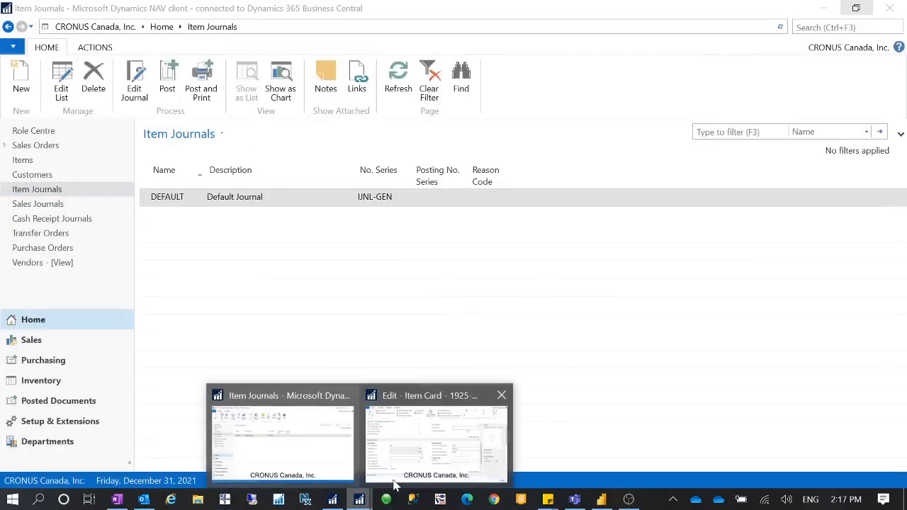
click(425, 446)
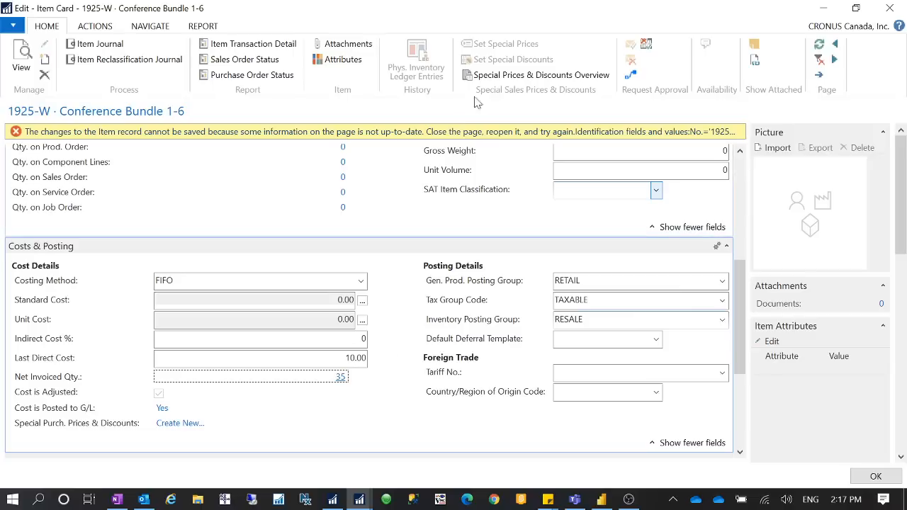
scroll(576, 324, up, 5)
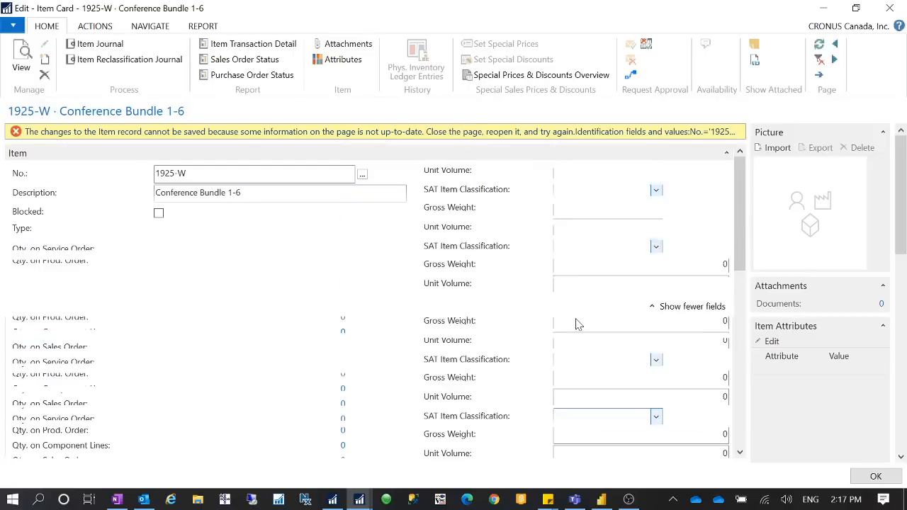
click(819, 45)
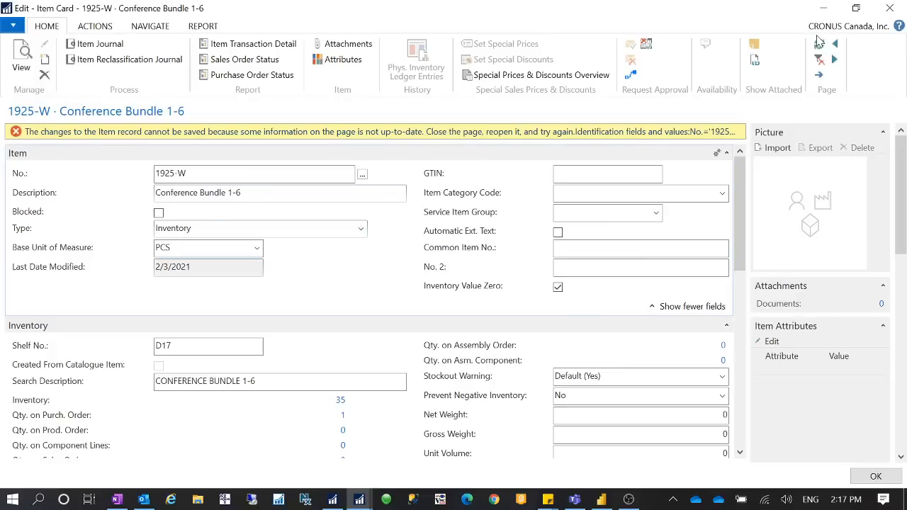
click(819, 42)
key(Escape)
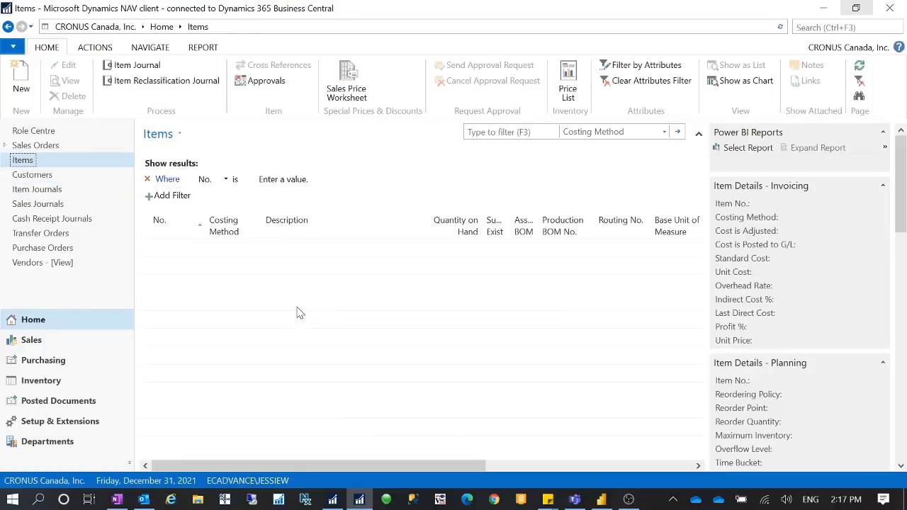
Step: Open the card of item 1925-W and check its Unit Cost under Costs & Posting
click(188, 339)
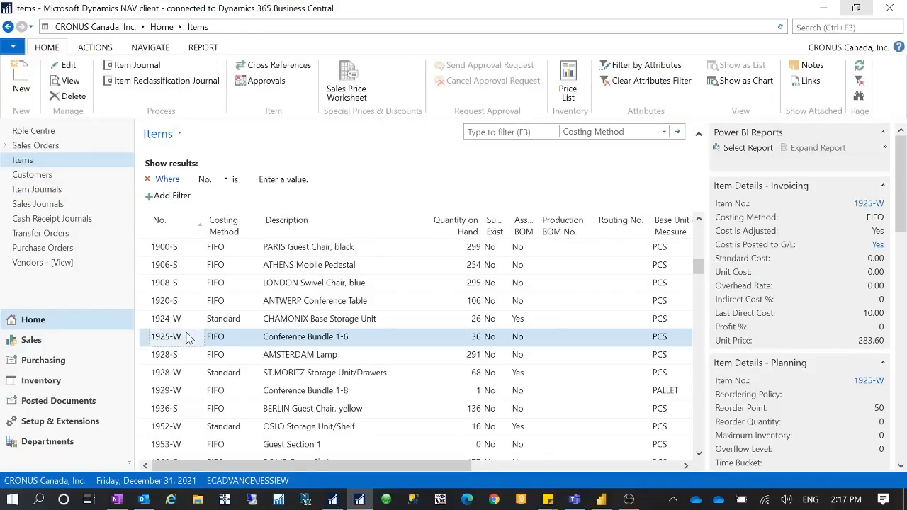
double_click(188, 338)
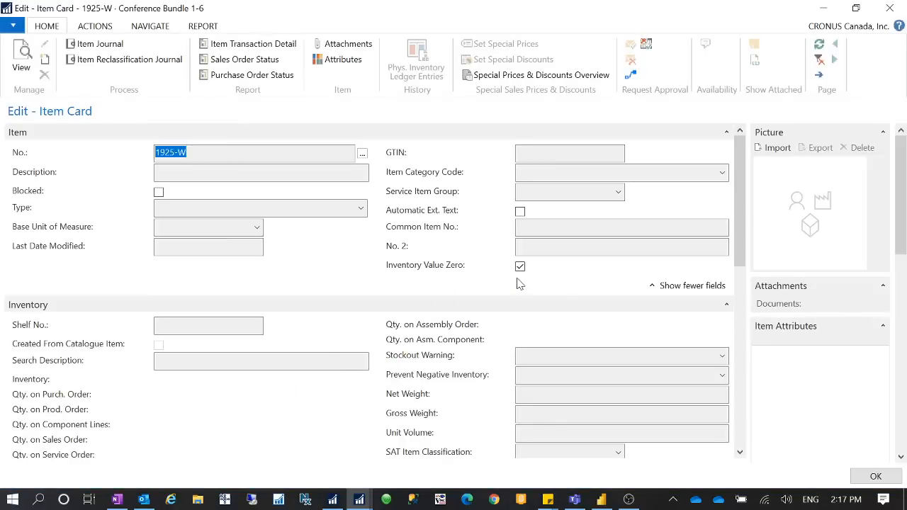
scroll(459, 355, down, 5)
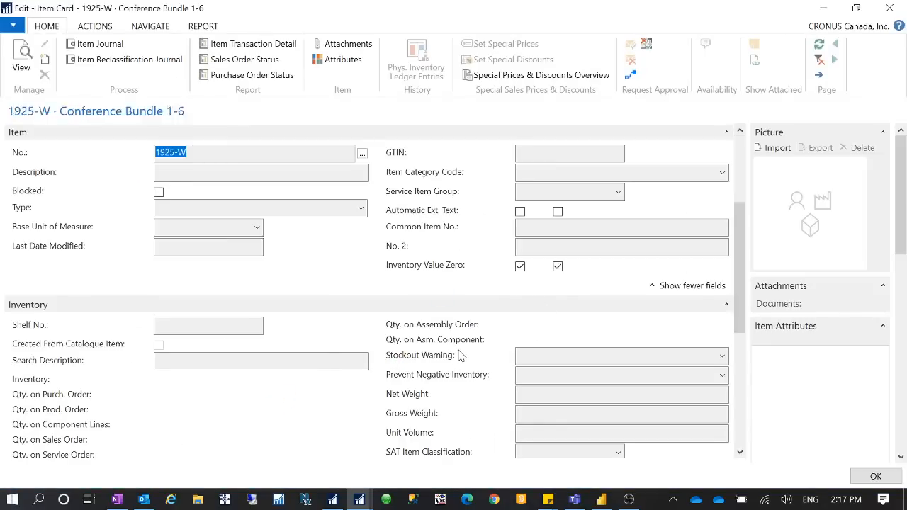
scroll(355, 340, down, 1)
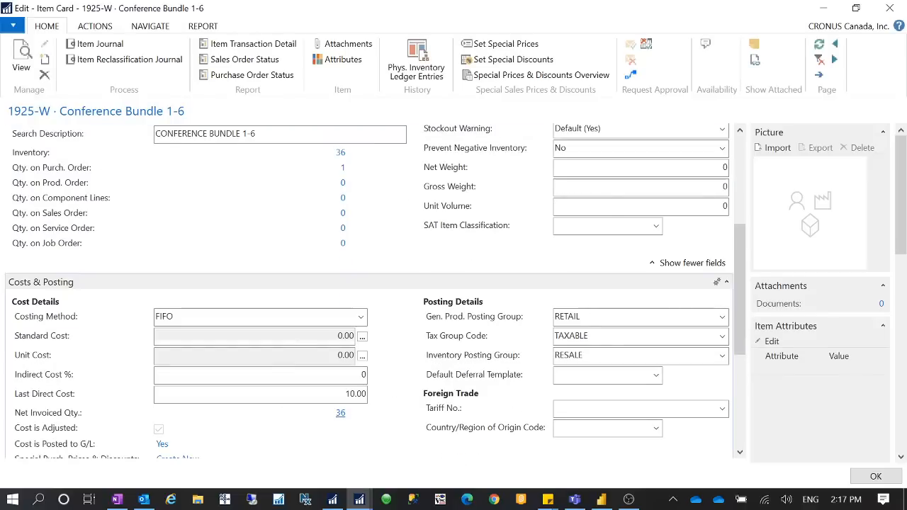
click(340, 354)
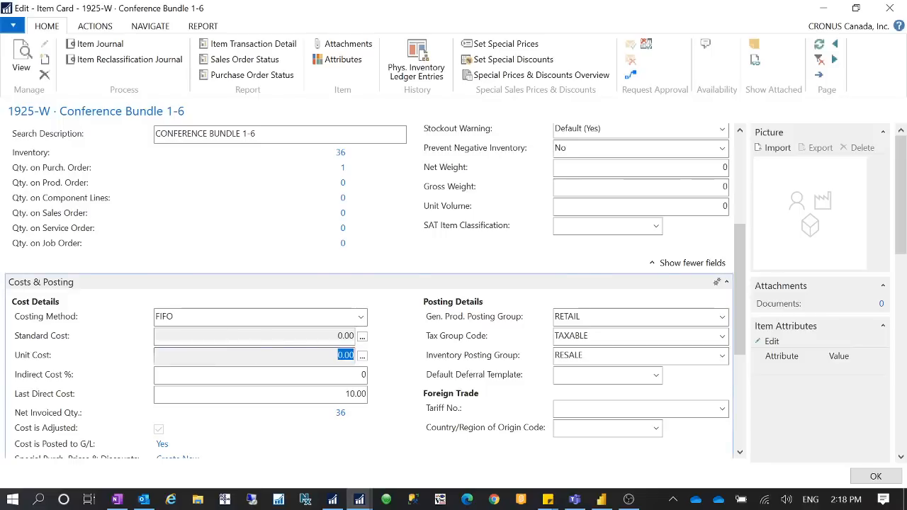
Step: Open the Average Cost Calc. Overview from the Unit Cost, expand the last 12/31/2021 closing entry, and close the overview
click(364, 357)
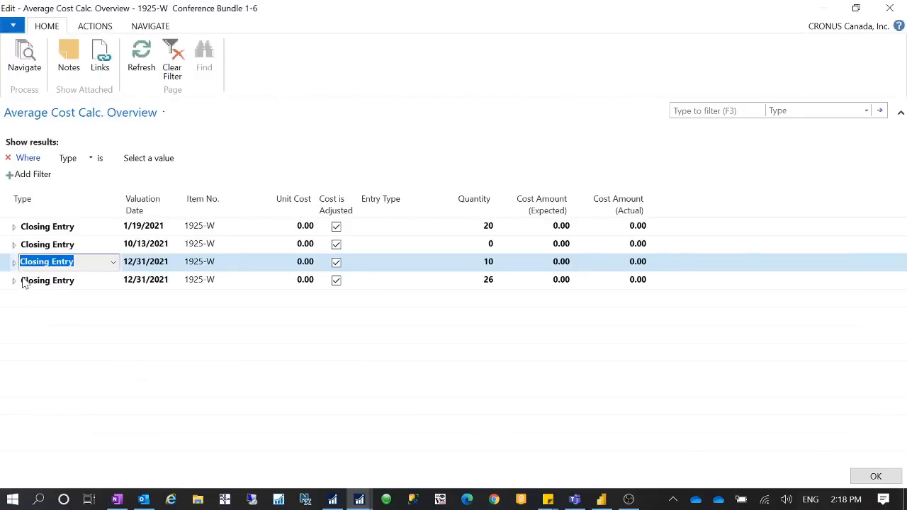
click(24, 282)
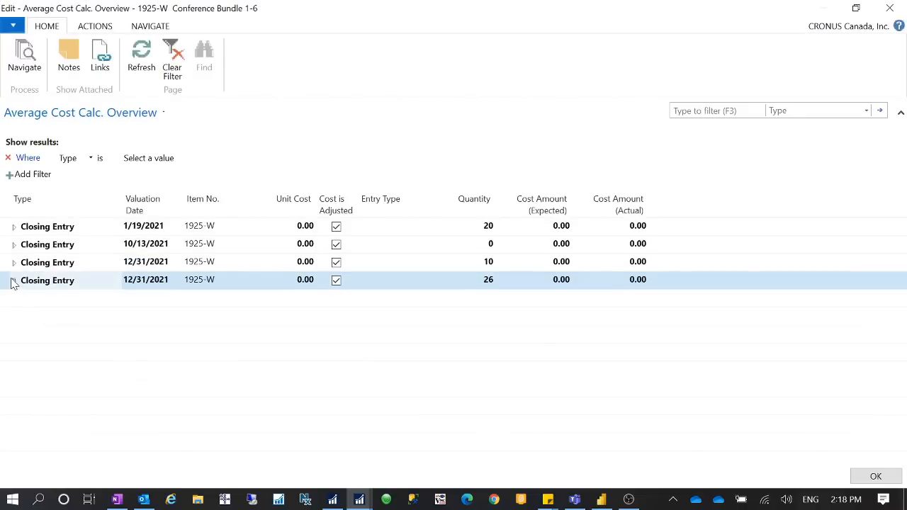
click(13, 281)
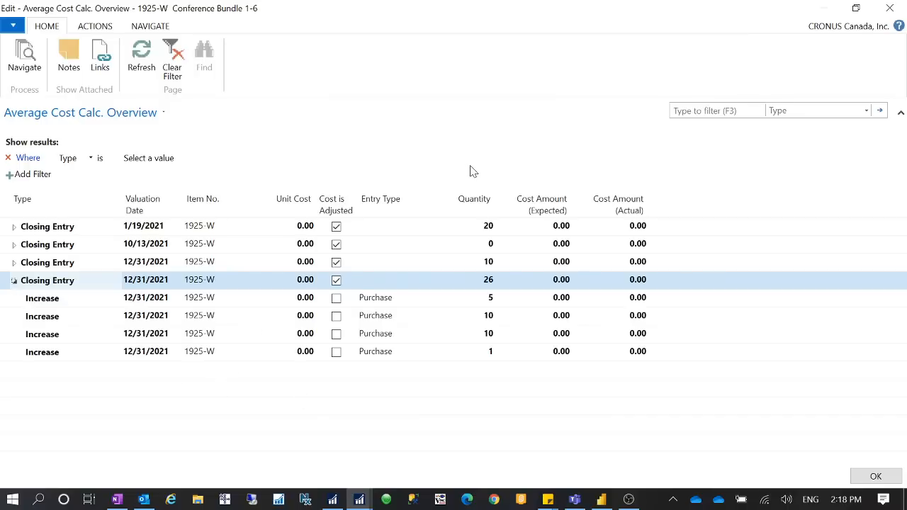
click(890, 8)
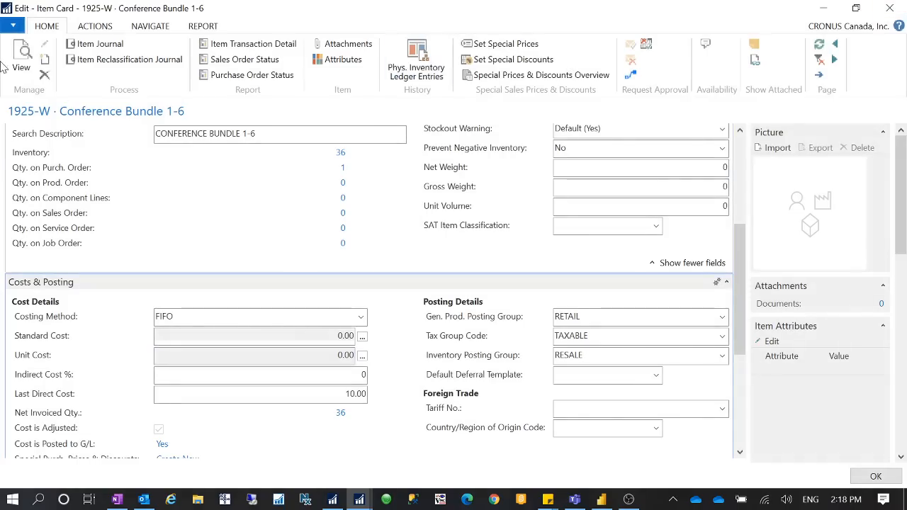
click(823, 8)
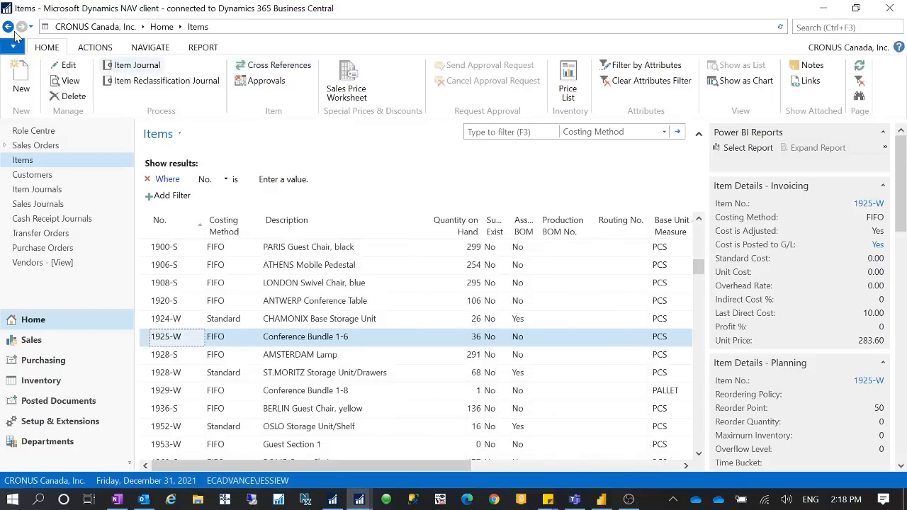
click(17, 46)
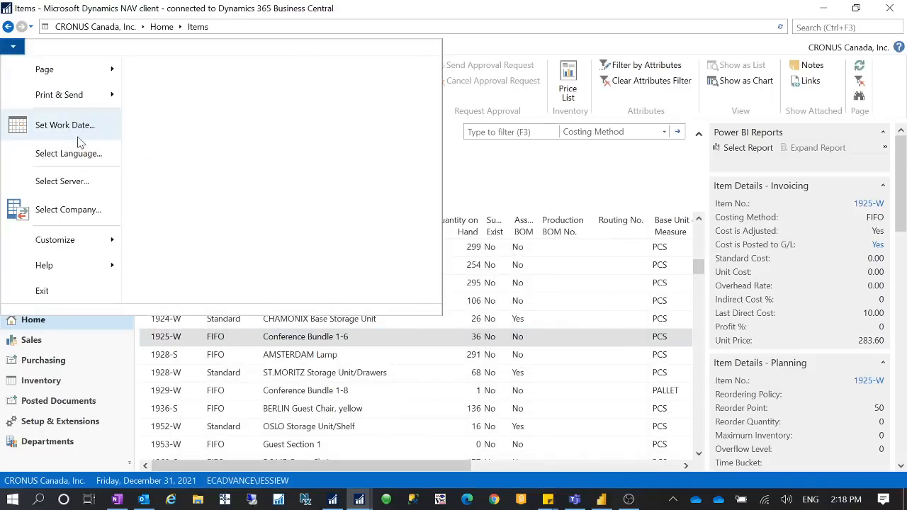
click(84, 133)
click(132, 92)
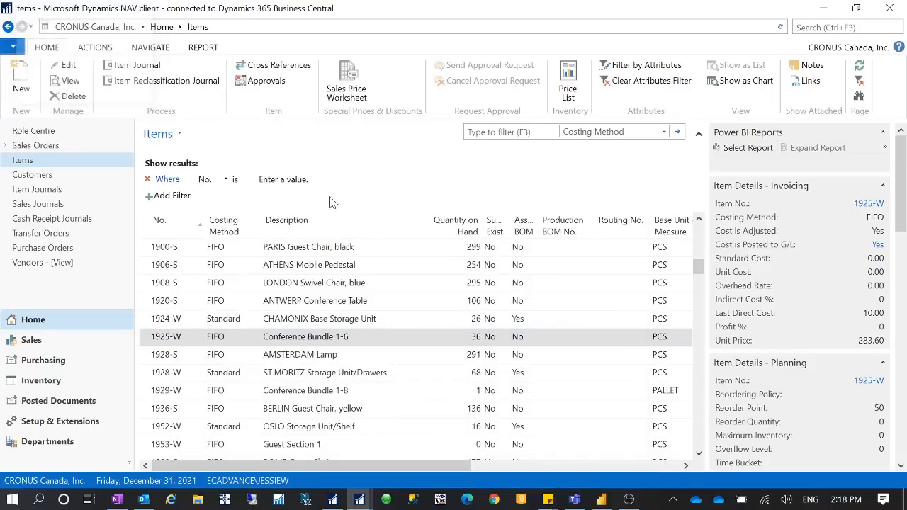
mouse_move(360, 500)
click(375, 436)
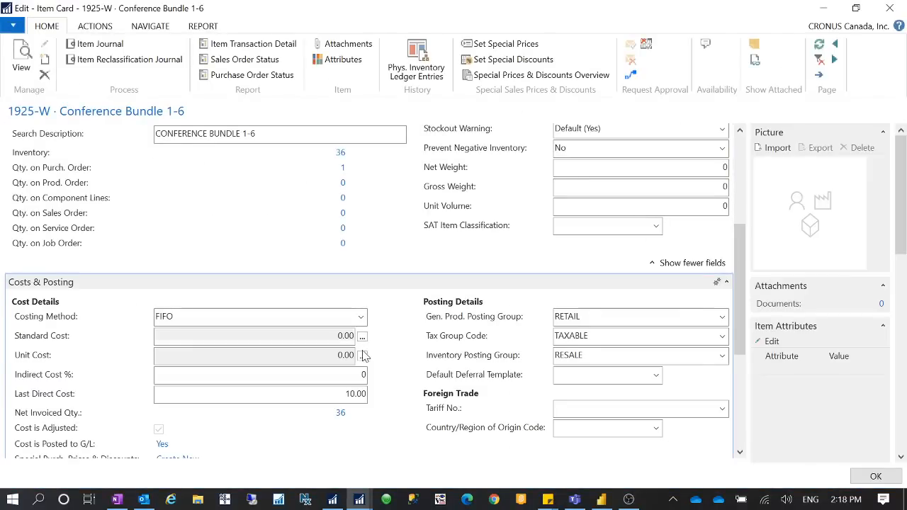
Step: Reopen the Average Cost Calc. Overview, examine the purchase entries under both 12/31/2021 closing entries, and close it
click(362, 358)
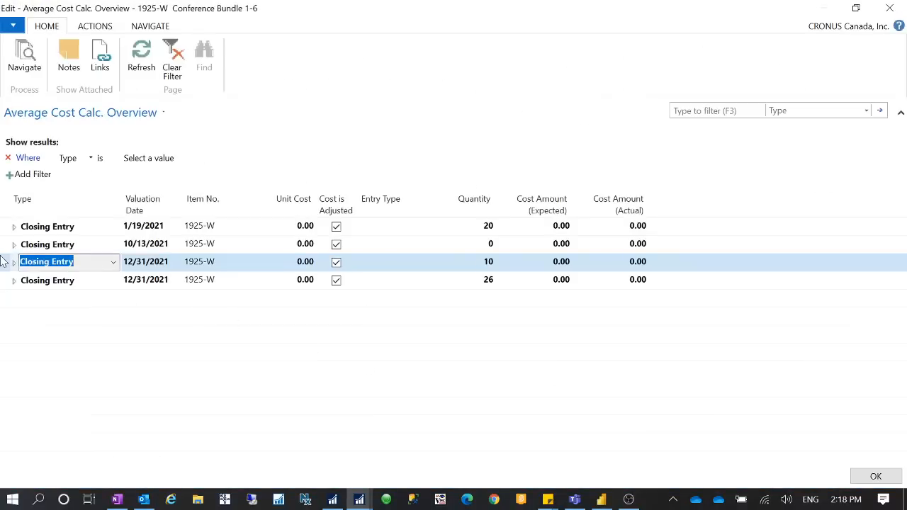
click(14, 281)
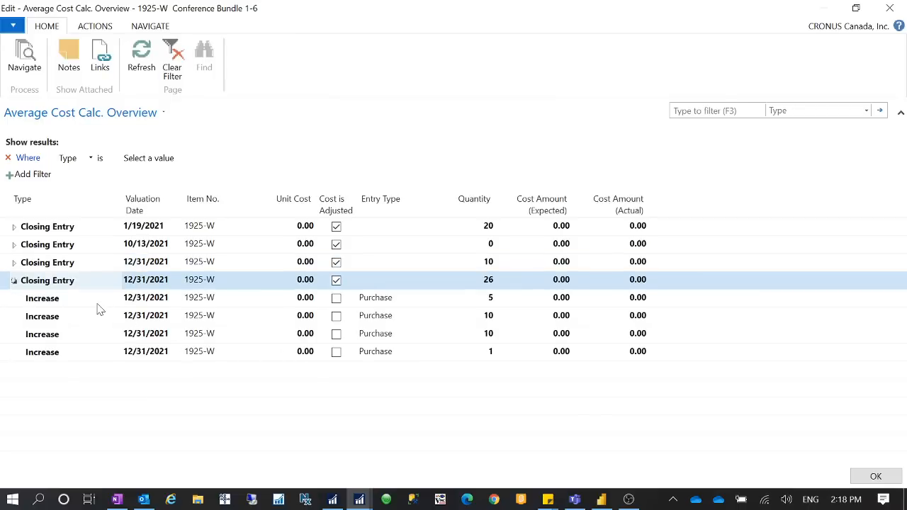
click(13, 263)
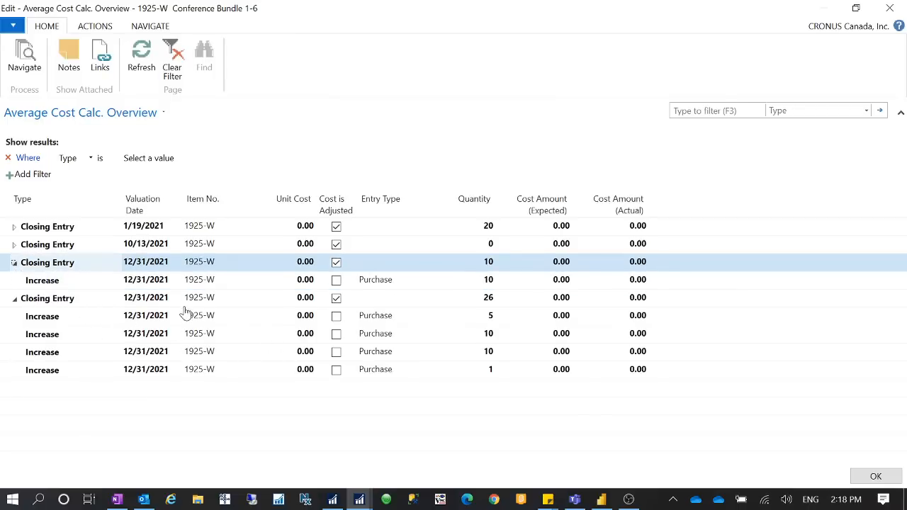
click(59, 284)
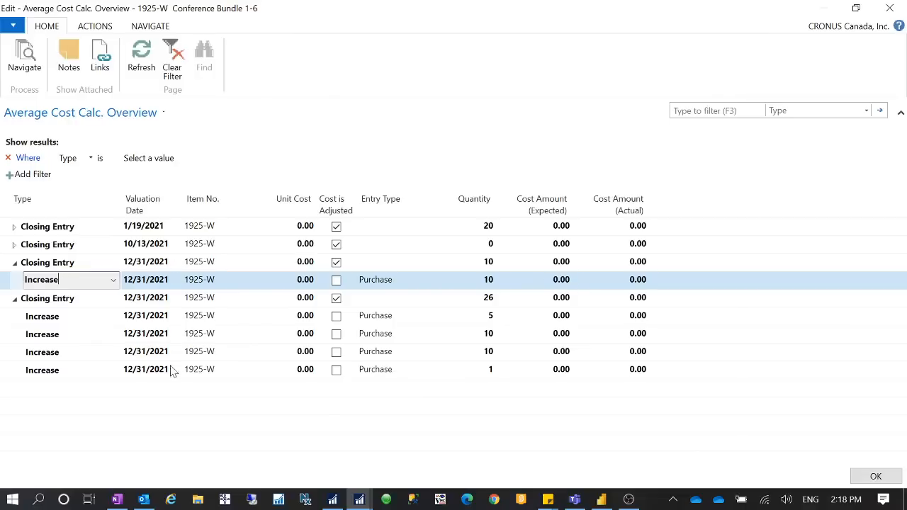
click(889, 7)
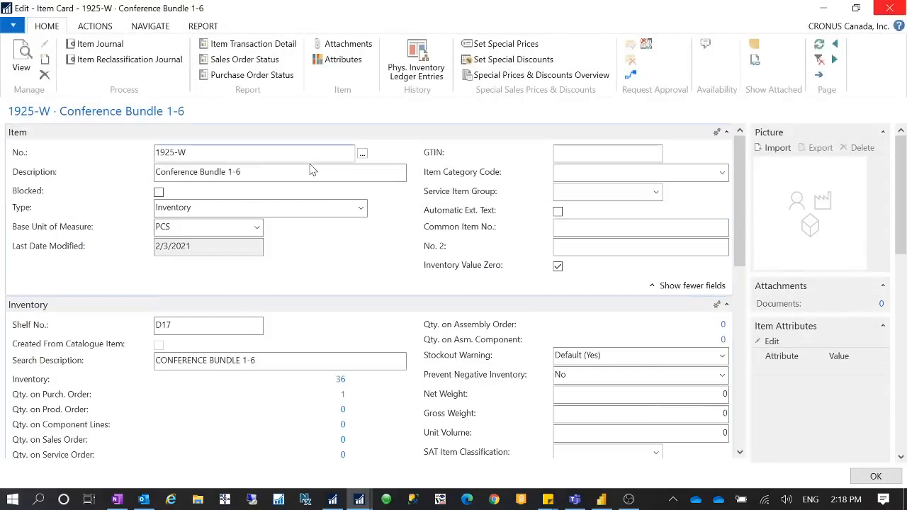
Step: Find Adjust Cost - Item Entries and run it for item 1925-W with the Item Category Filter left empty
click(822, 8)
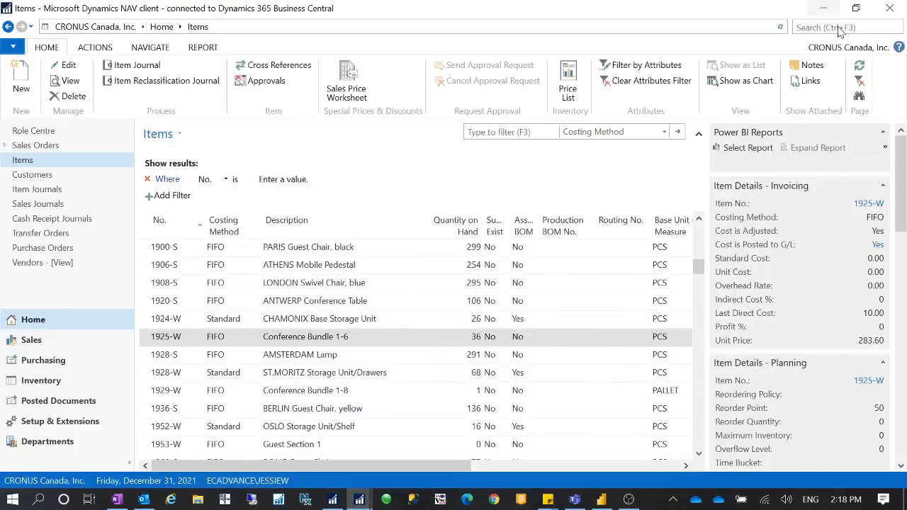
click(824, 29)
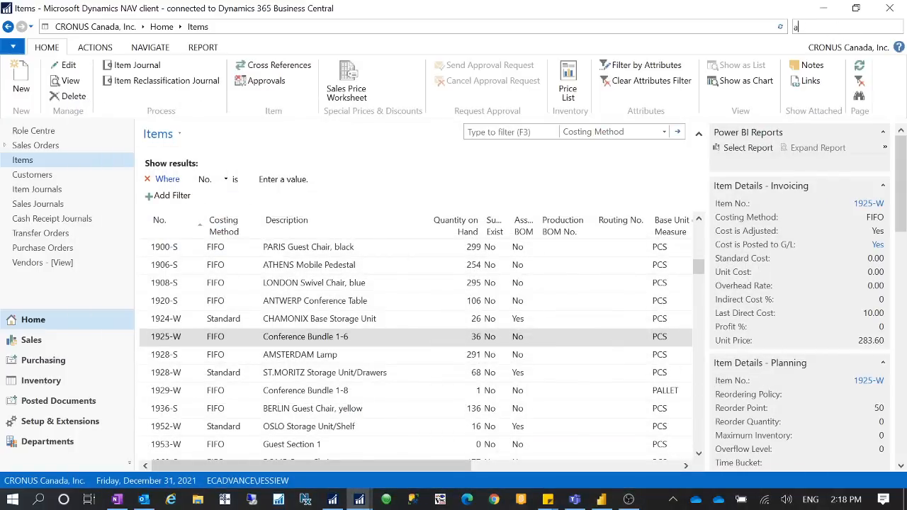
text(cost ite)
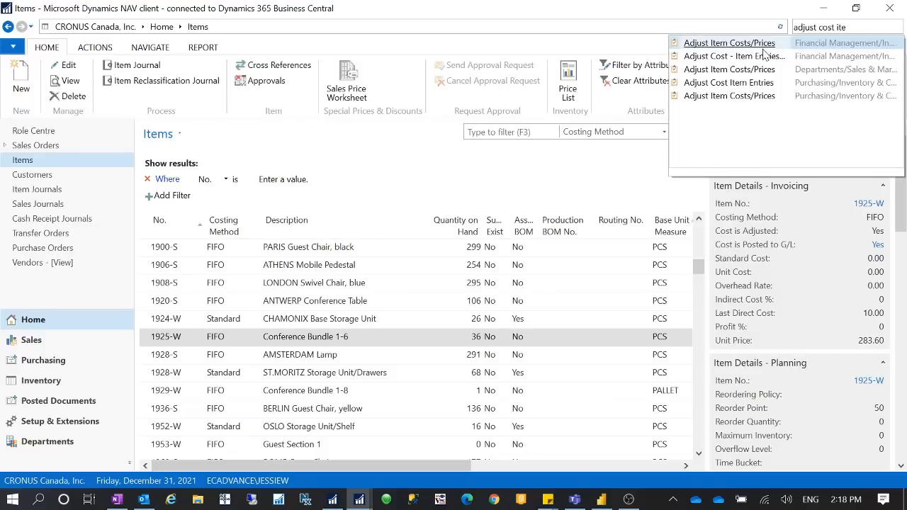
click(757, 57)
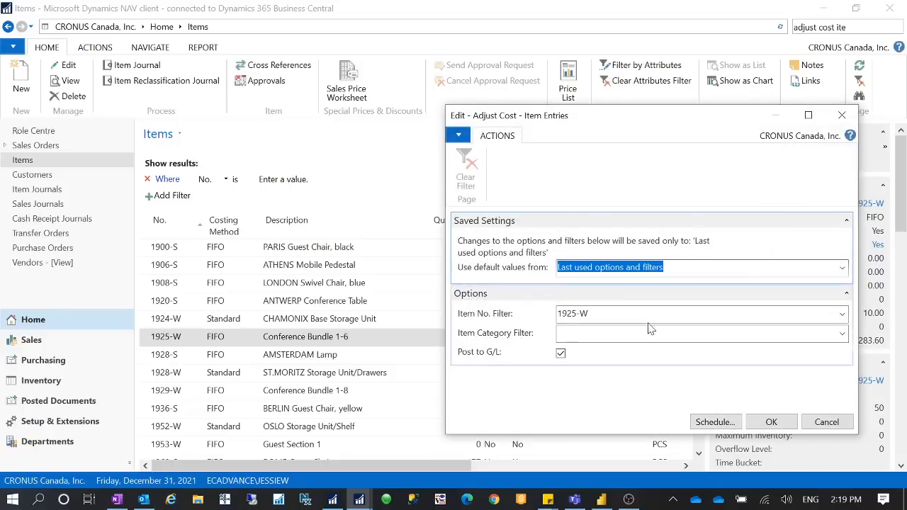
text(1925-W)
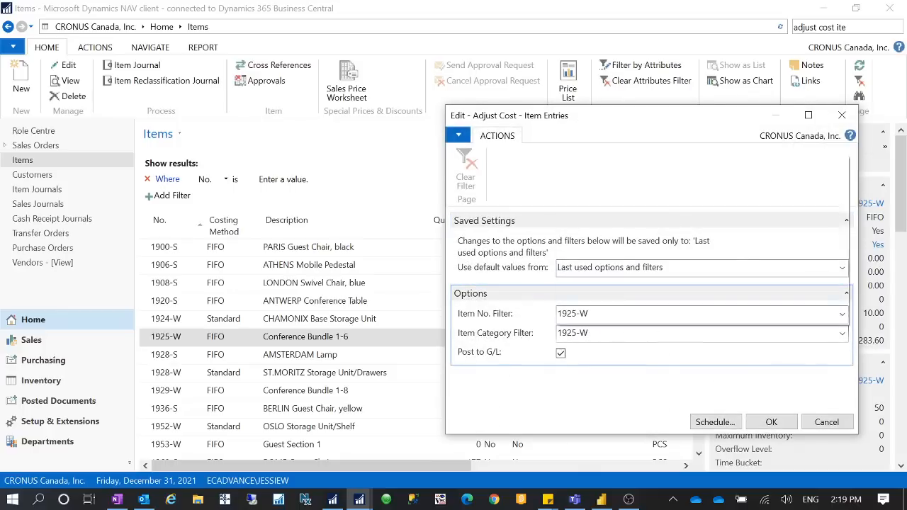
key(BackSpace)
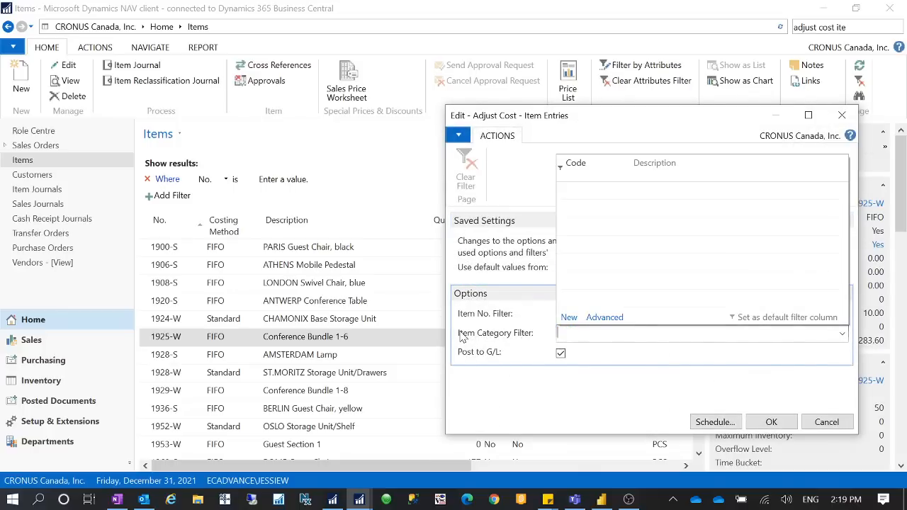
key(Tab)
click(762, 418)
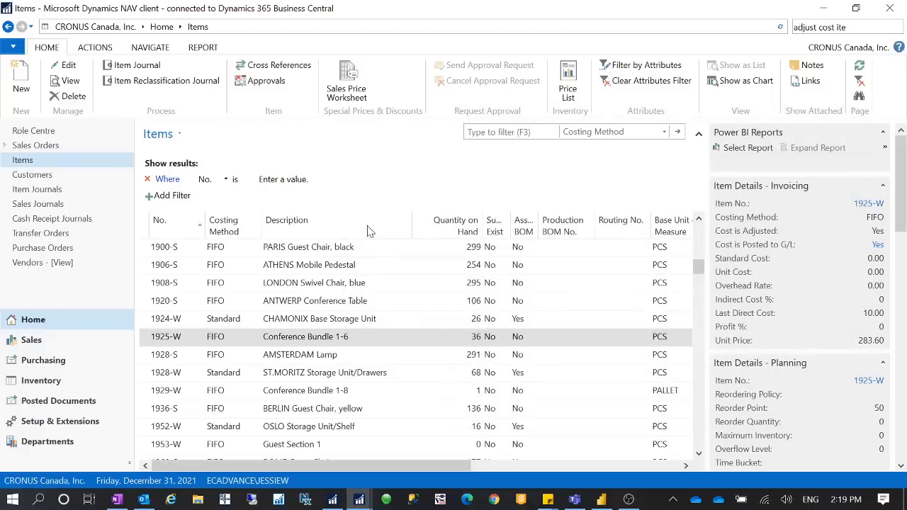
Step: Reopen the card of item 1925-W, maximize it, and check the cost details under Costs & Posting
click(190, 338)
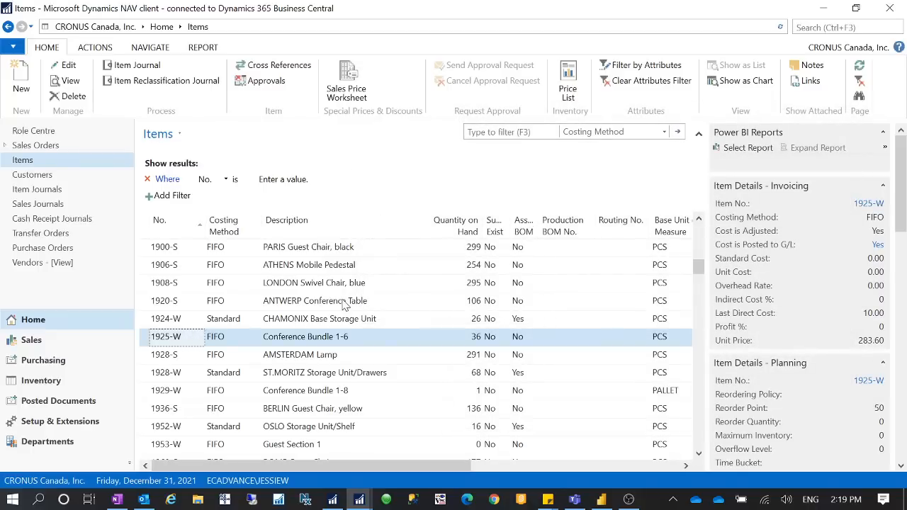
key(Return)
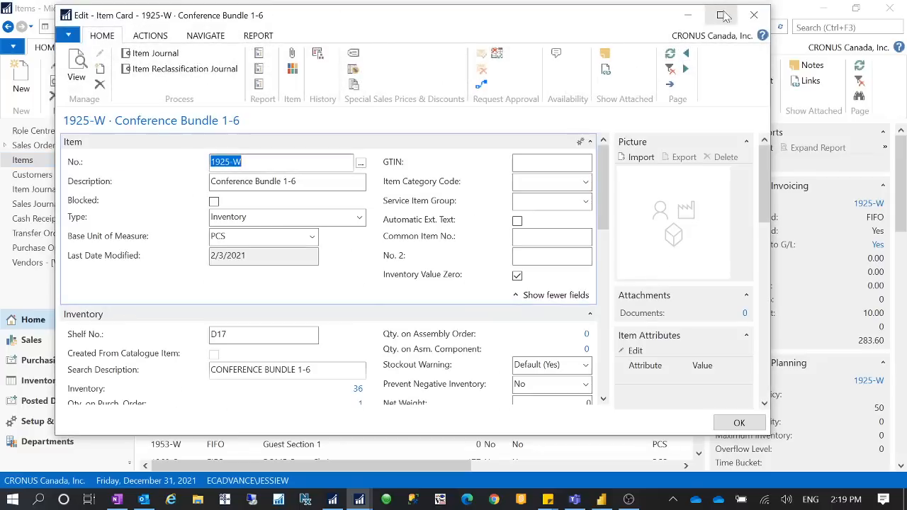
click(719, 14)
scroll(354, 365, down, 5)
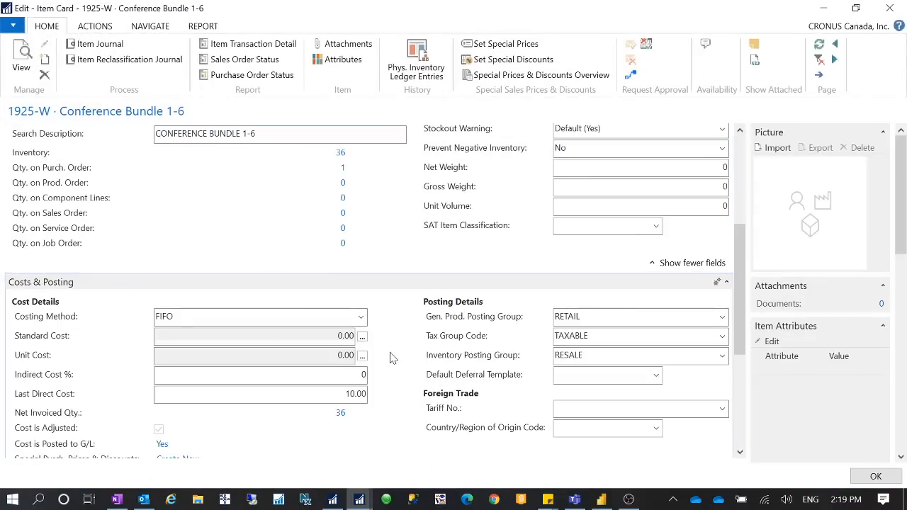
Step: Expand all closing entries in the Average Cost Calc. Overview, then return to the item card and check the Last Direct Cost
click(362, 355)
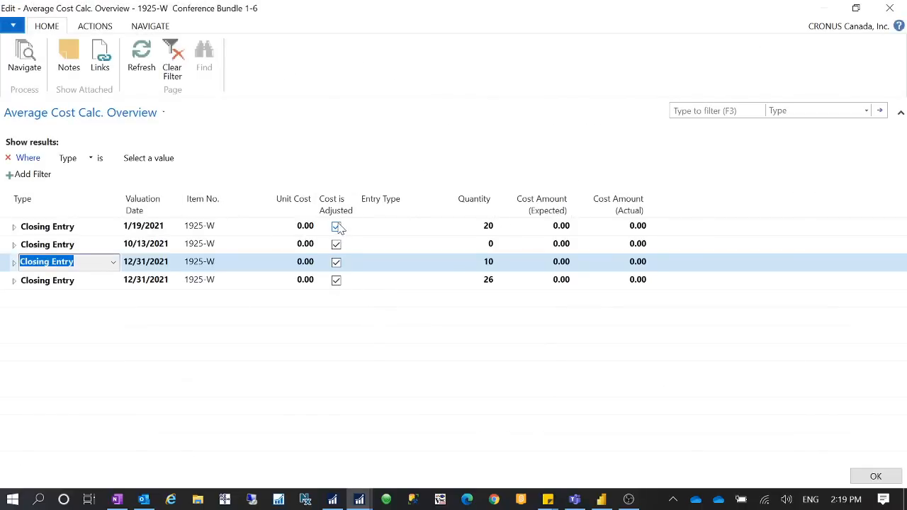
click(13, 227)
click(15, 280)
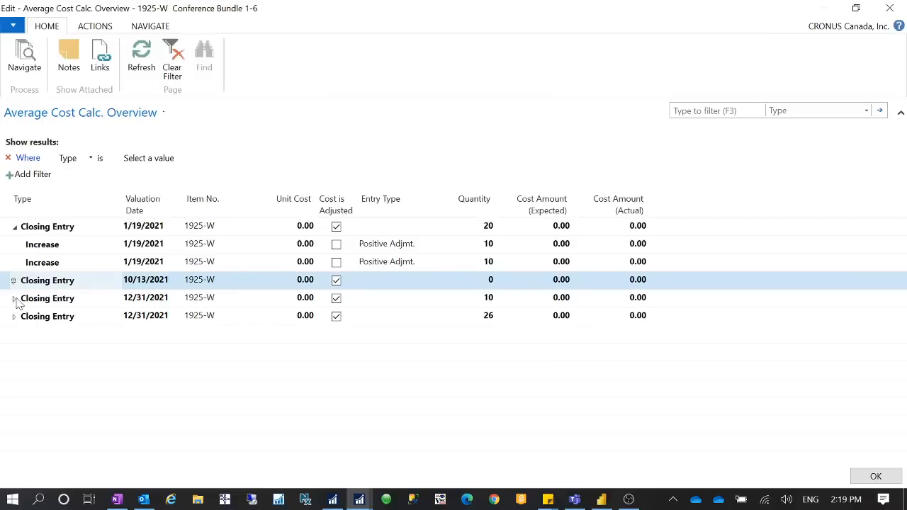
click(13, 280)
click(15, 334)
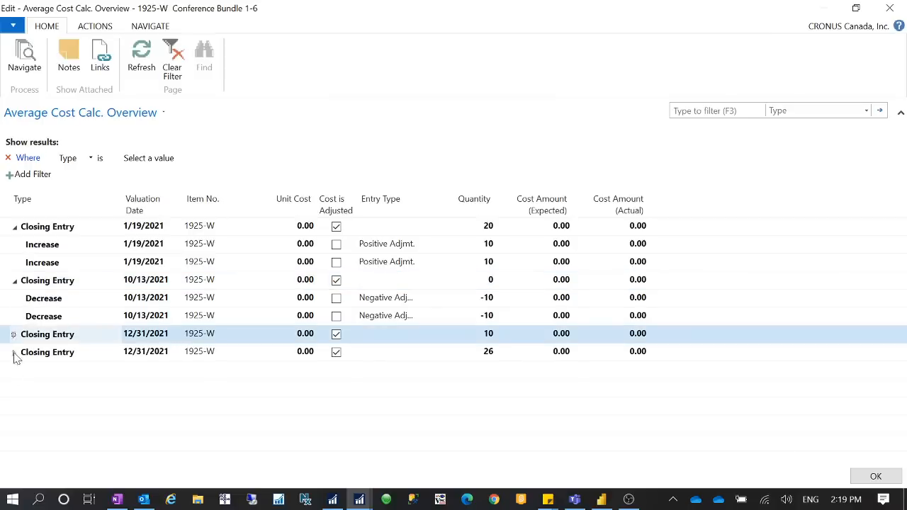
click(14, 333)
click(14, 370)
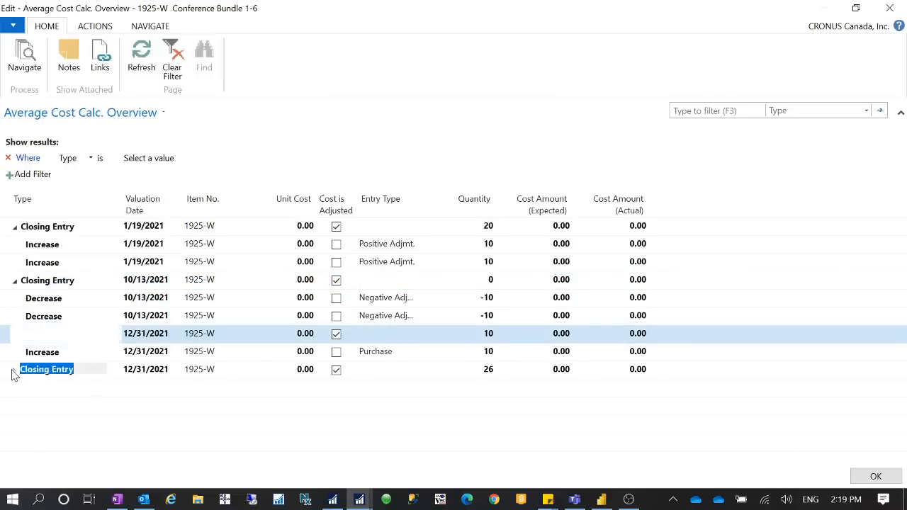
click(13, 370)
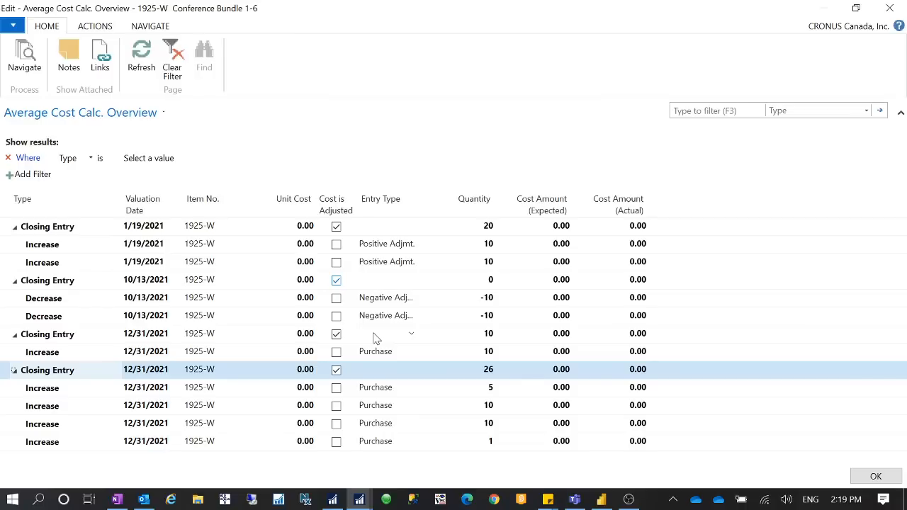
click(890, 8)
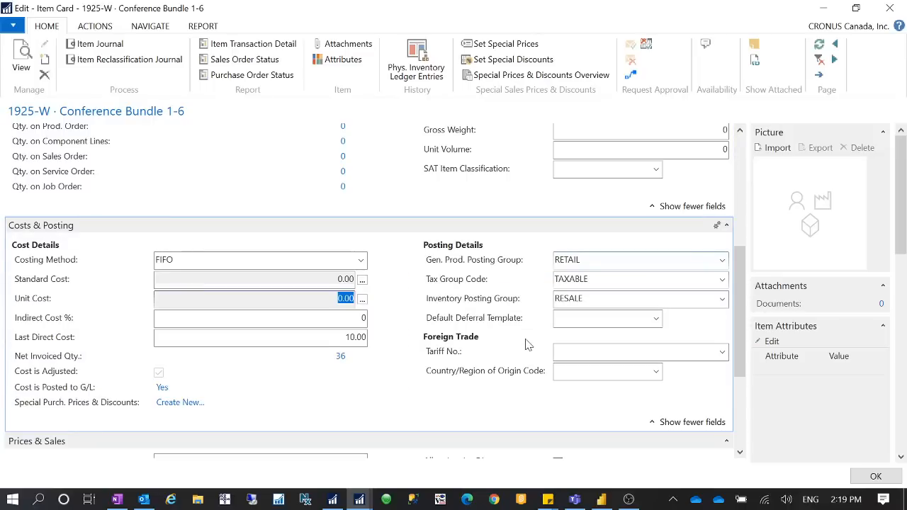
click(330, 338)
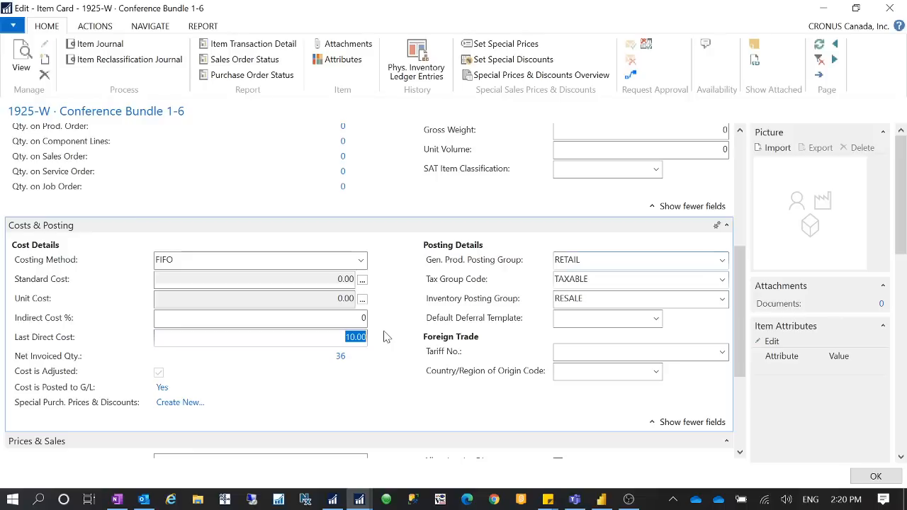
Step: Try a Last Direct Cost of 0 on the item card, check the Inventory Value Zero setting, and set the cost back to 10
text(0)
key(Tab)
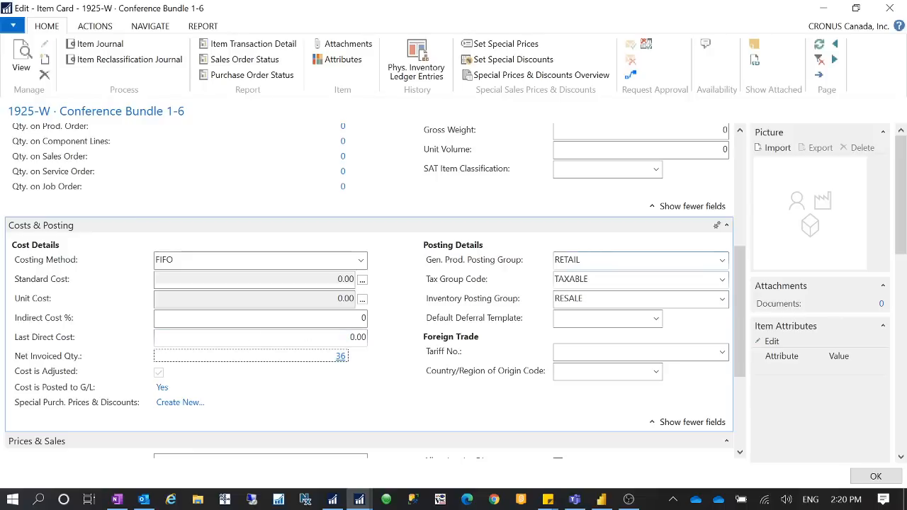
key(shift+Tab)
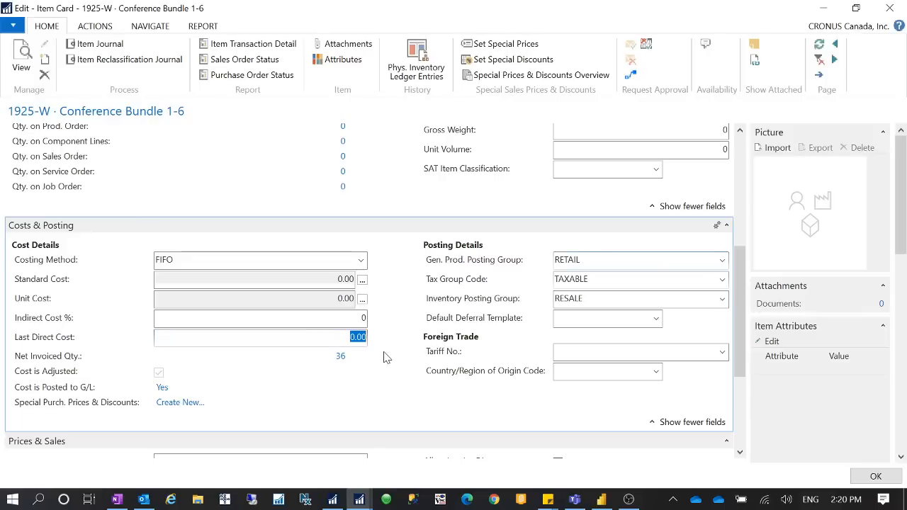
scroll(384, 357, up, 3)
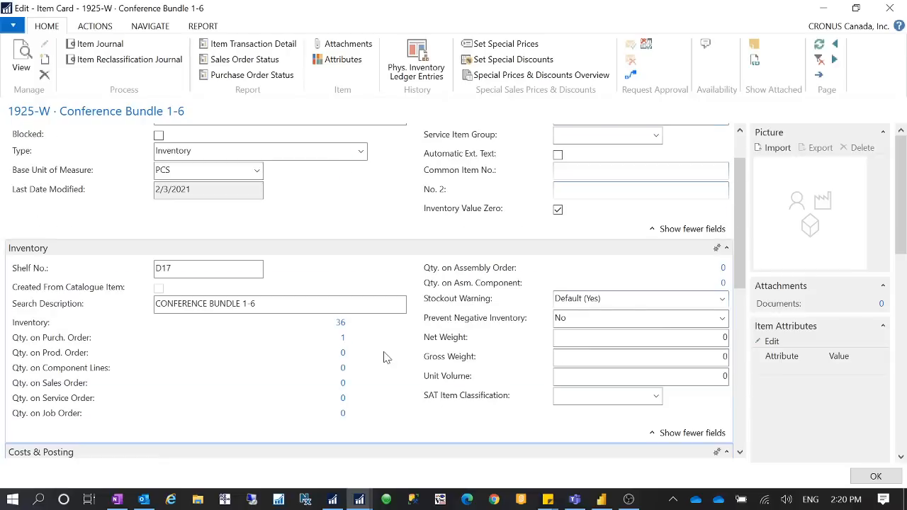
scroll(383, 357, down, 3)
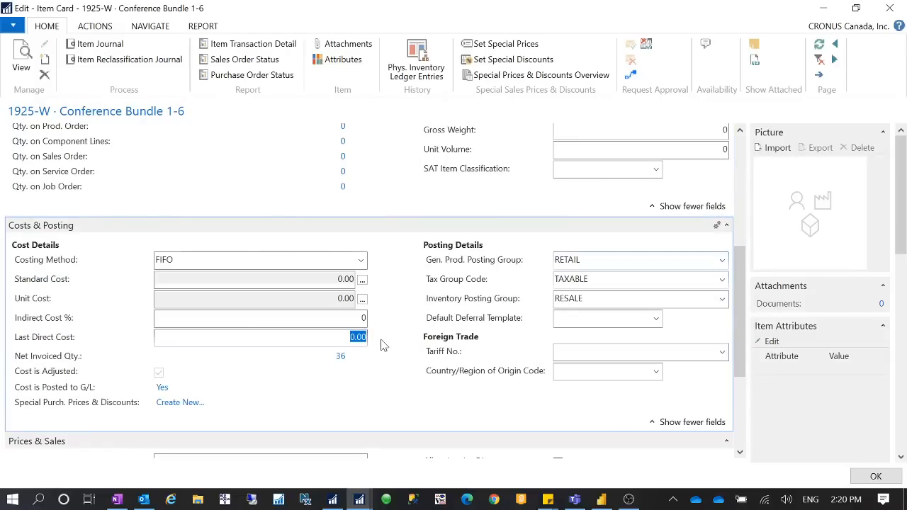
text(10)
key(Tab)
scroll(381, 338, up, 5)
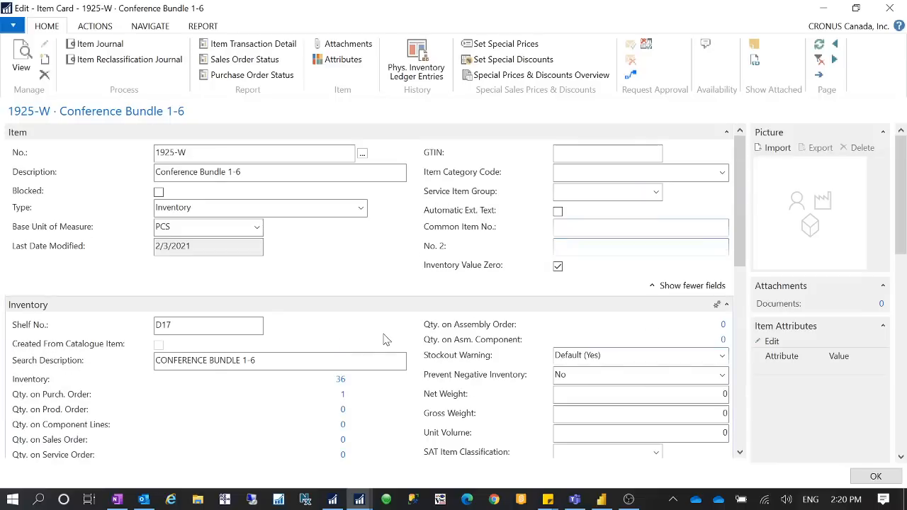
Step: Copy the item number 1925-W from the item card and open the Purchase Orders list
click(212, 152)
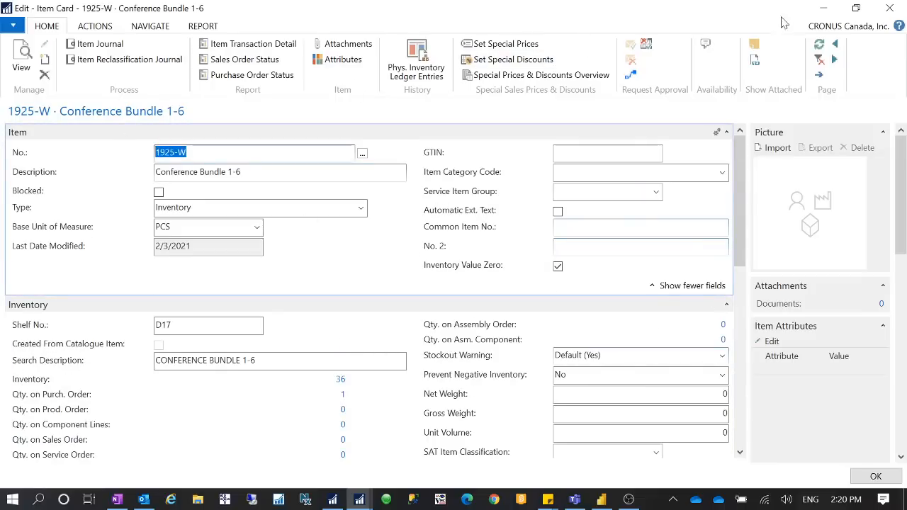
click(823, 8)
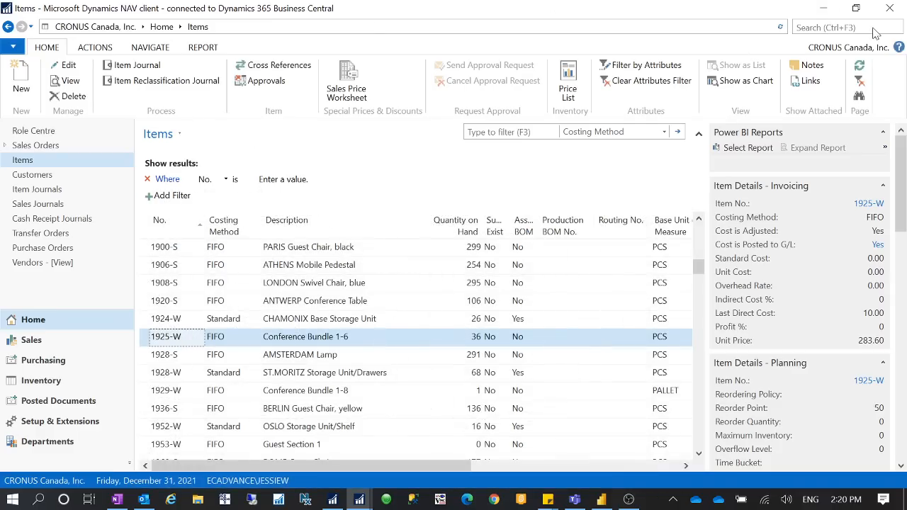
click(834, 28)
text(purc)
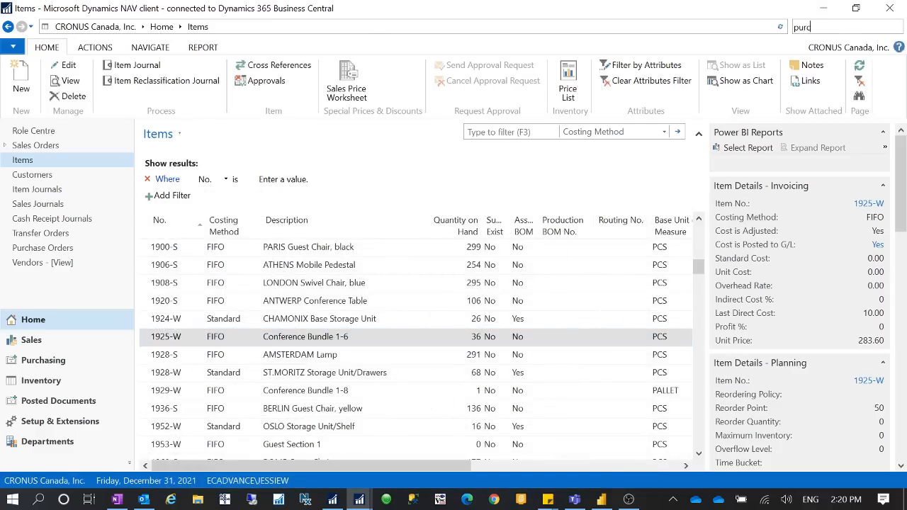
text(hase orders)
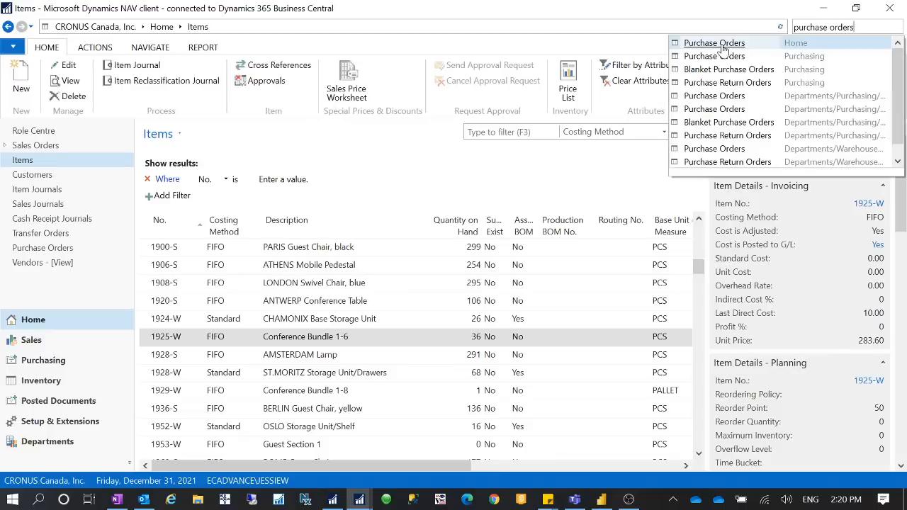
key(Return)
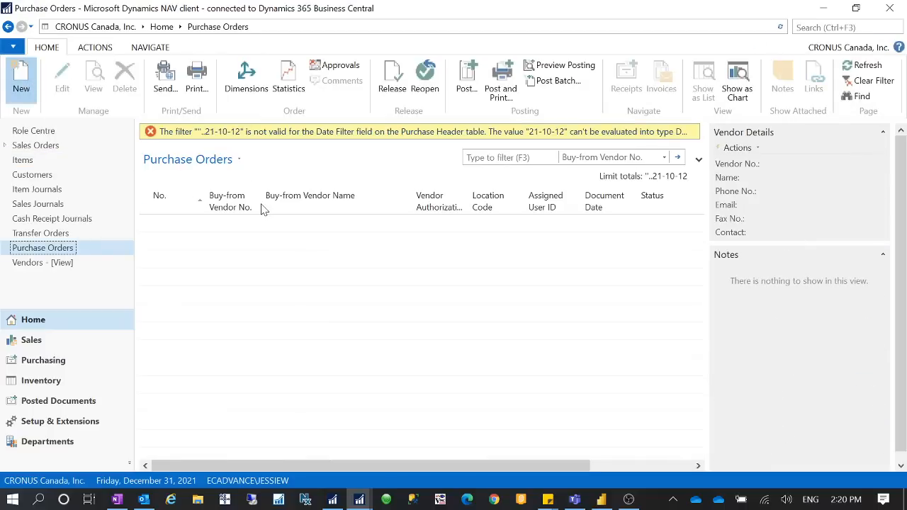
Step: Create a new purchase order for the vendor Grassblue Ltd
key(ctrl+n)
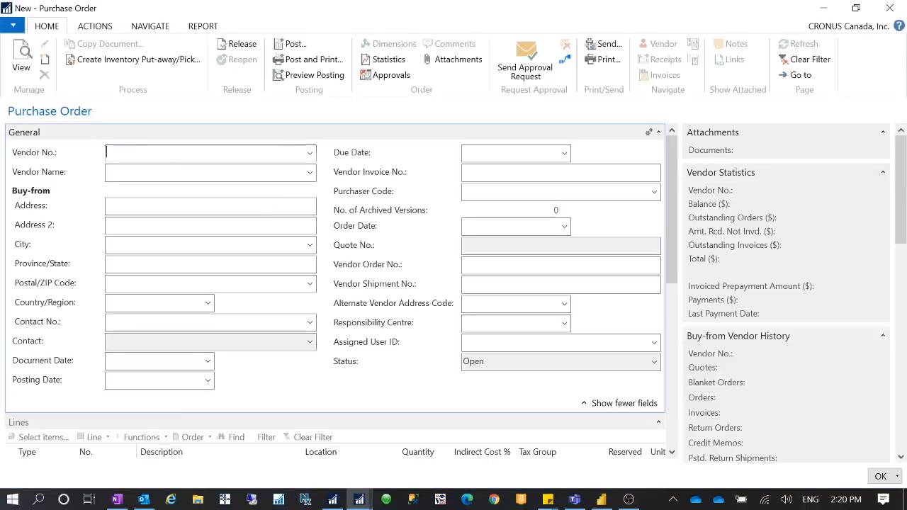
text(60000)
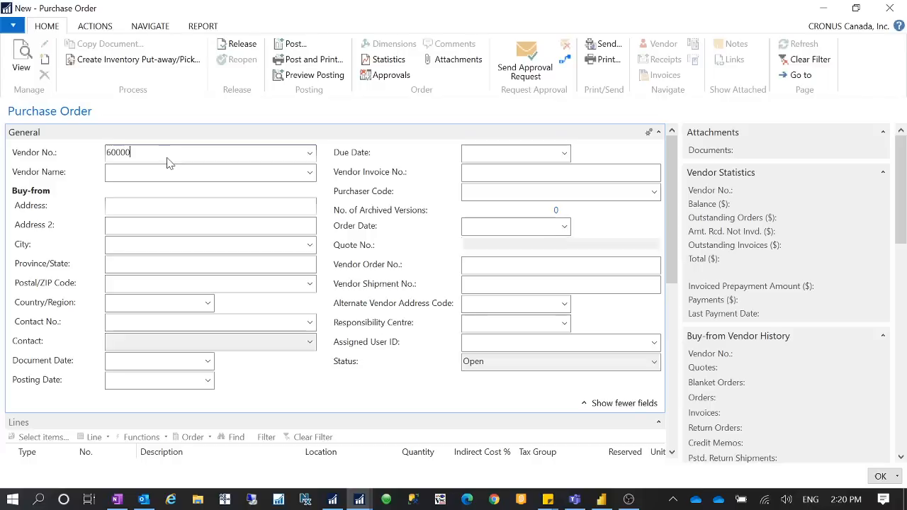
key(Tab)
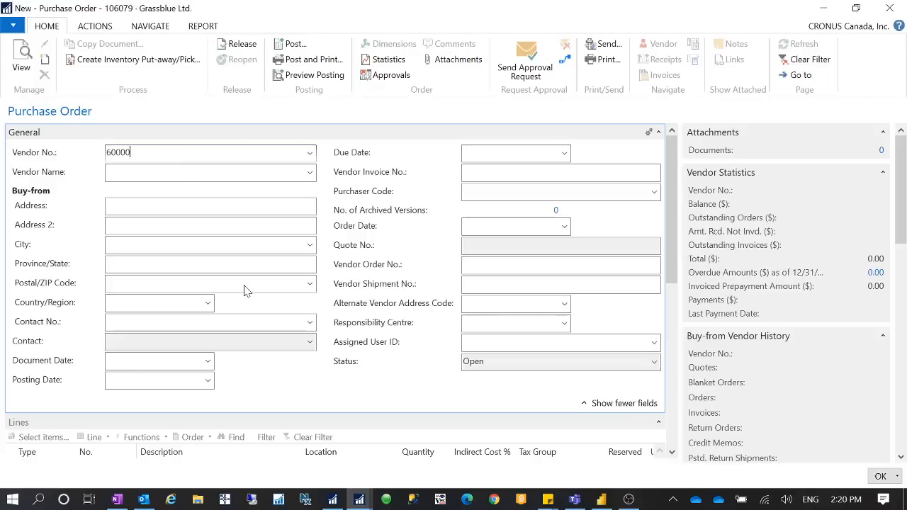
Step: Add an Item line for 1925-W with a quantity of 1 to the purchase order
scroll(294, 277, down, 4)
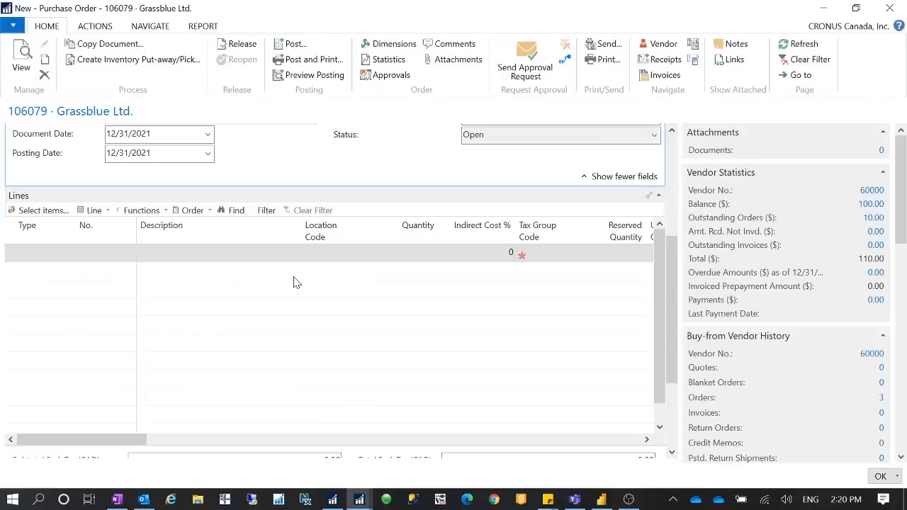
click(21, 248)
text(i)
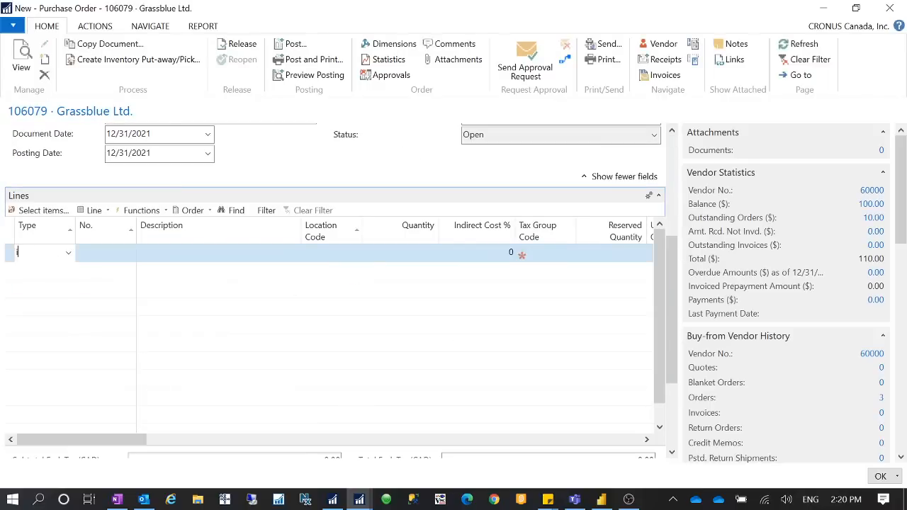
key(Tab)
text(1920-S)
key(Tab)
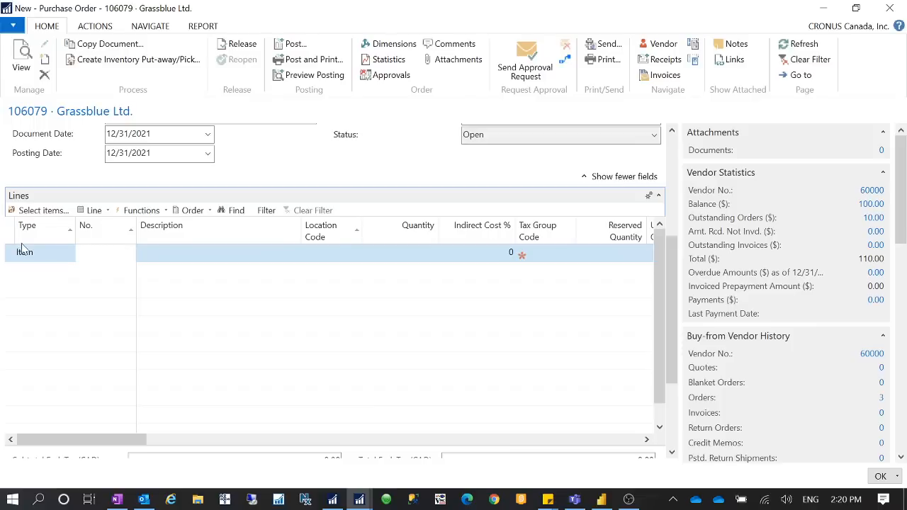
click(399, 255)
text(1)
Step: Set the Direct Unit Cost Excl. Tax of the 1925-W line to 0
drag(103, 441, 233, 437)
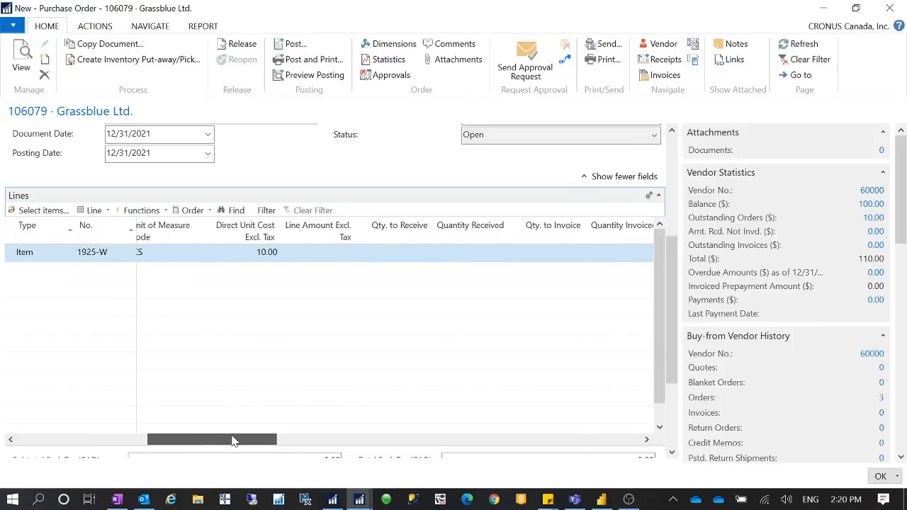
click(261, 253)
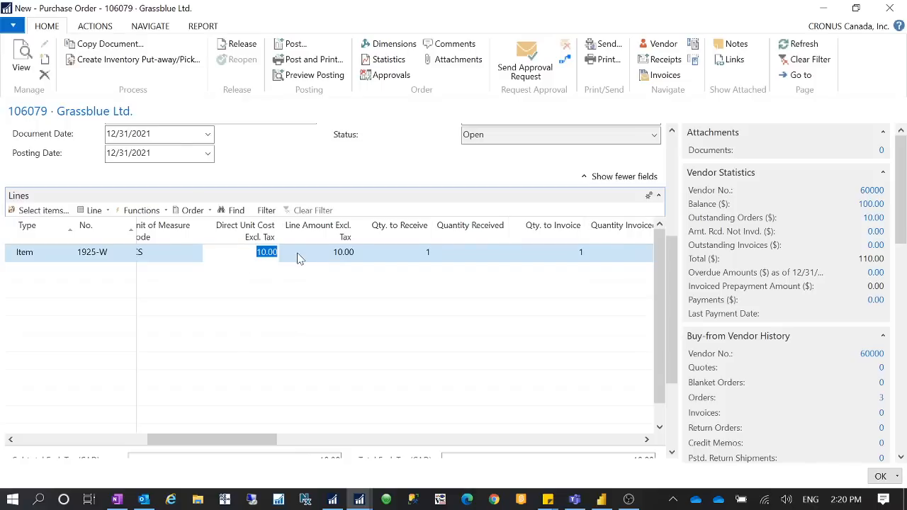
text(0)
key(Tab)
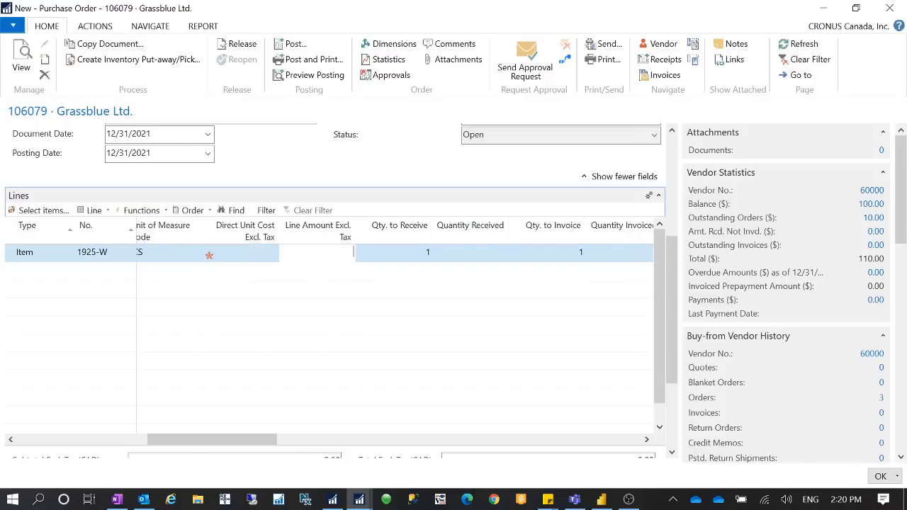
drag(265, 440, 273, 423)
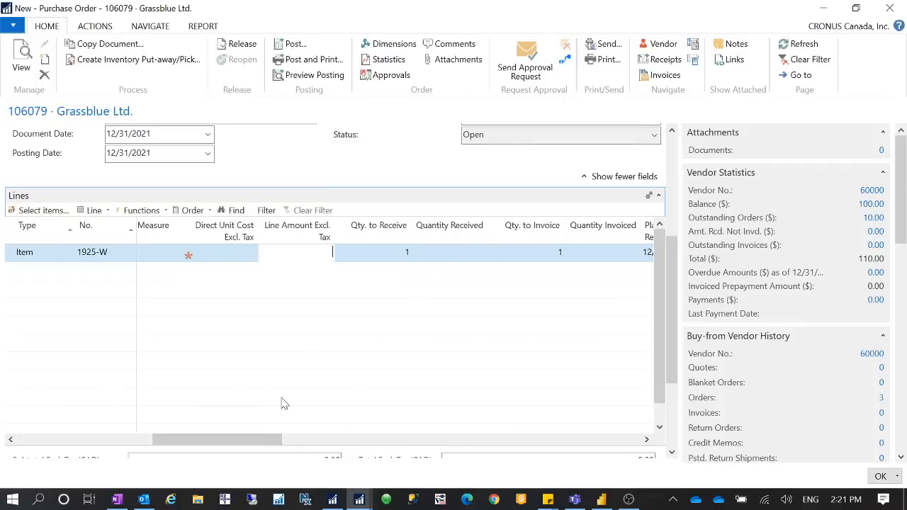
drag(253, 439, 40, 427)
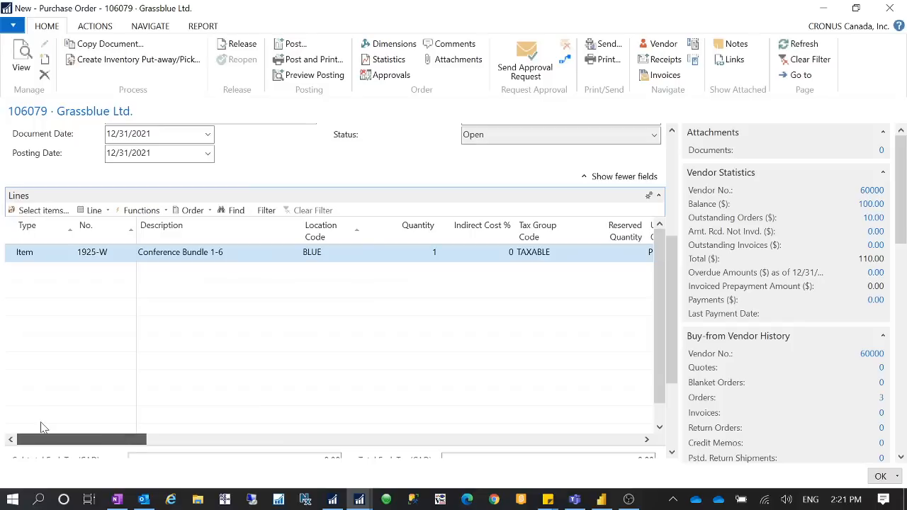
Step: Try to post the purchase order with the Receive and Invoice option
click(293, 45)
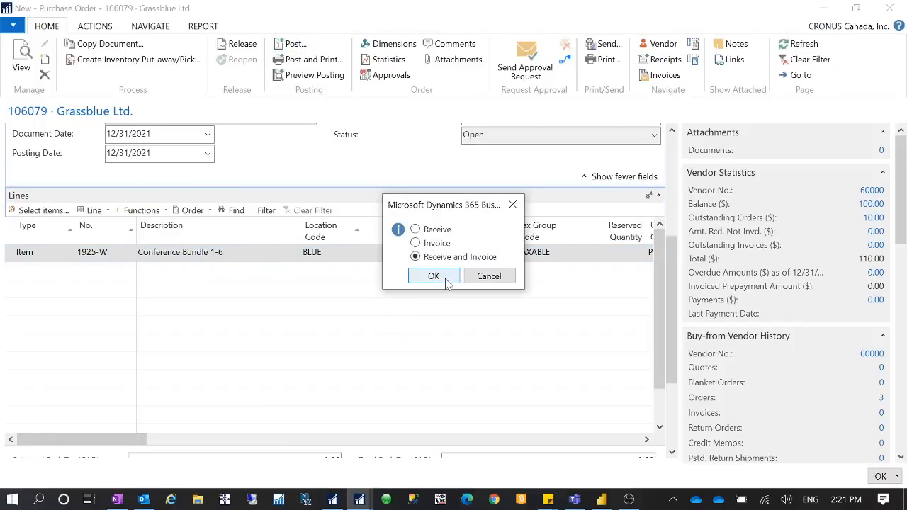
click(433, 276)
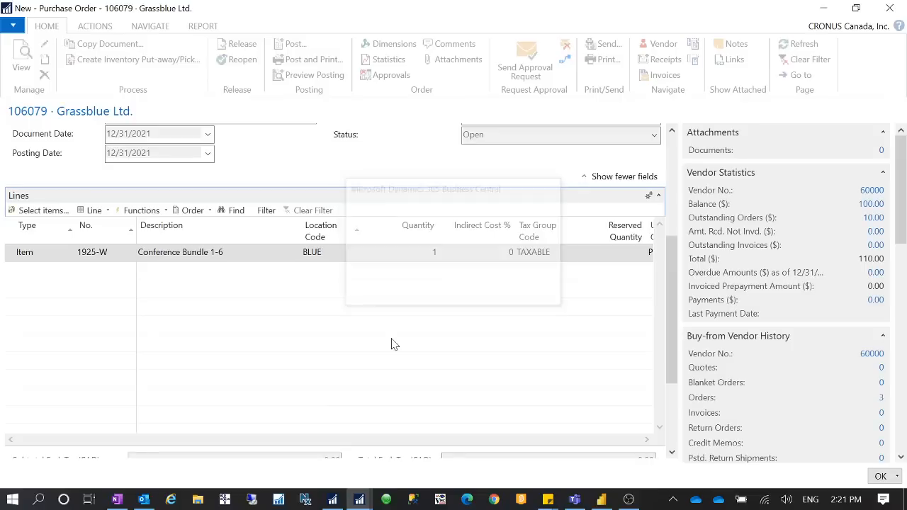
click(567, 274)
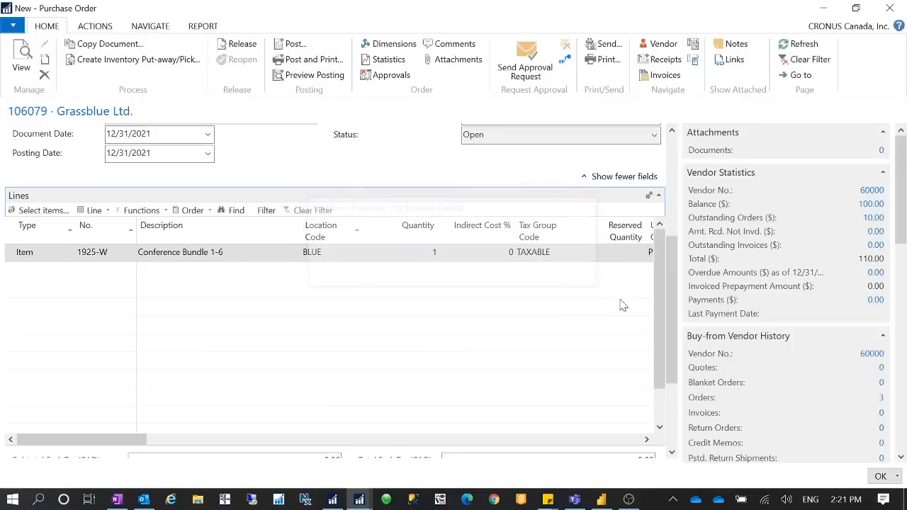
Step: Enter INVENTORYZERO as the Vendor Invoice No. in the purchase order's general details
drag(674, 367, 666, 208)
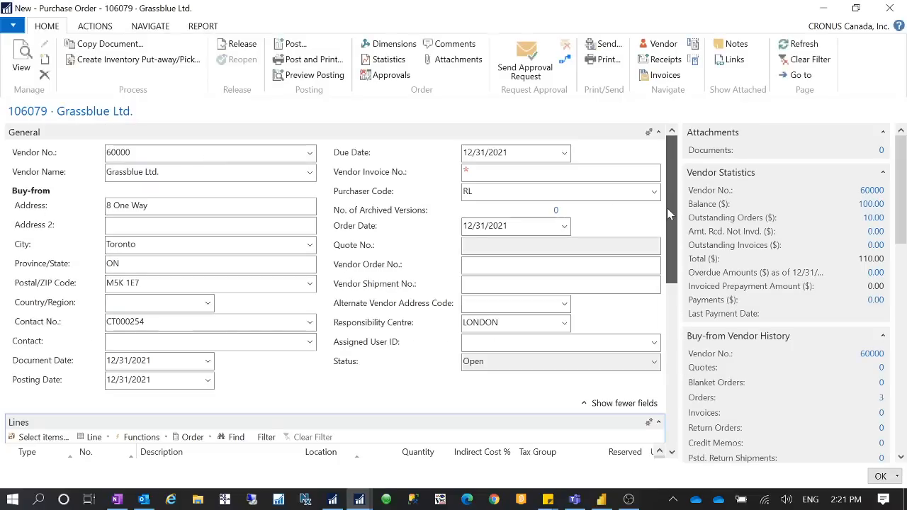
click(469, 172)
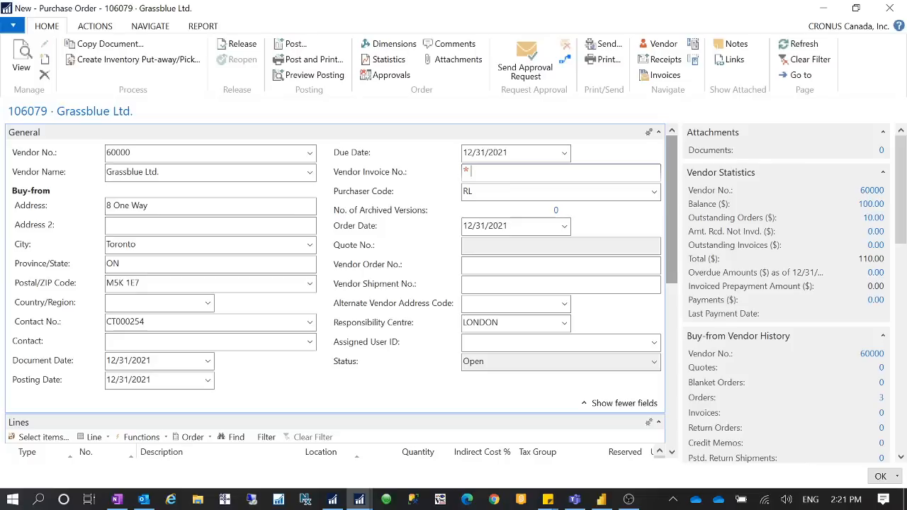
text(Inventory In)
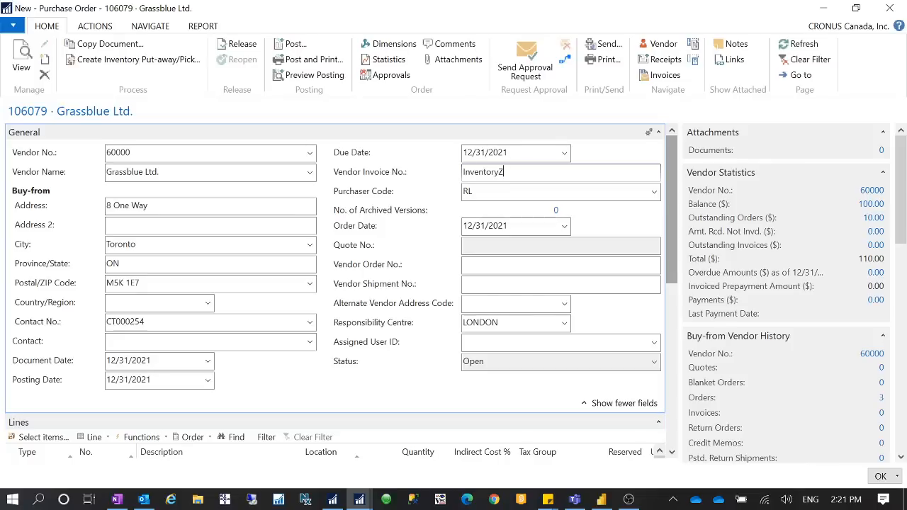
key(Tab)
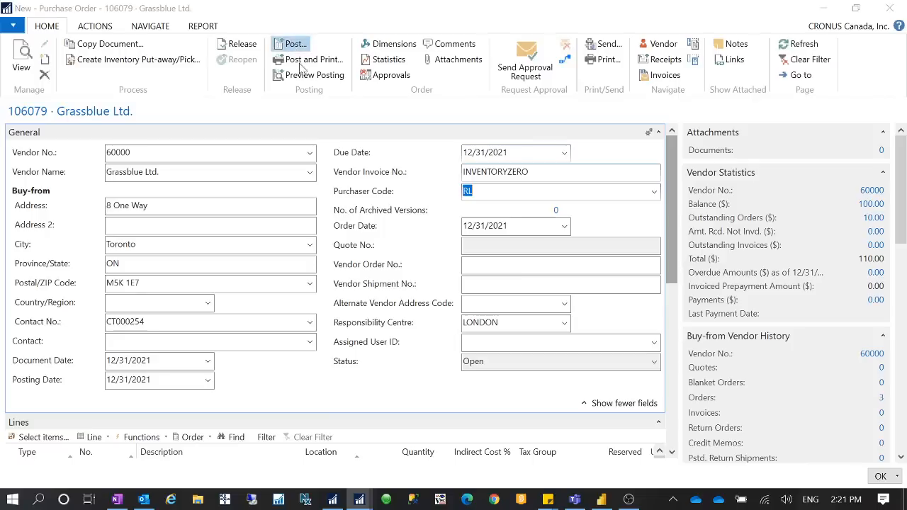
Step: Post the purchase order with Receive and Invoice, open the posted invoice, and leave the original order
click(295, 43)
click(433, 277)
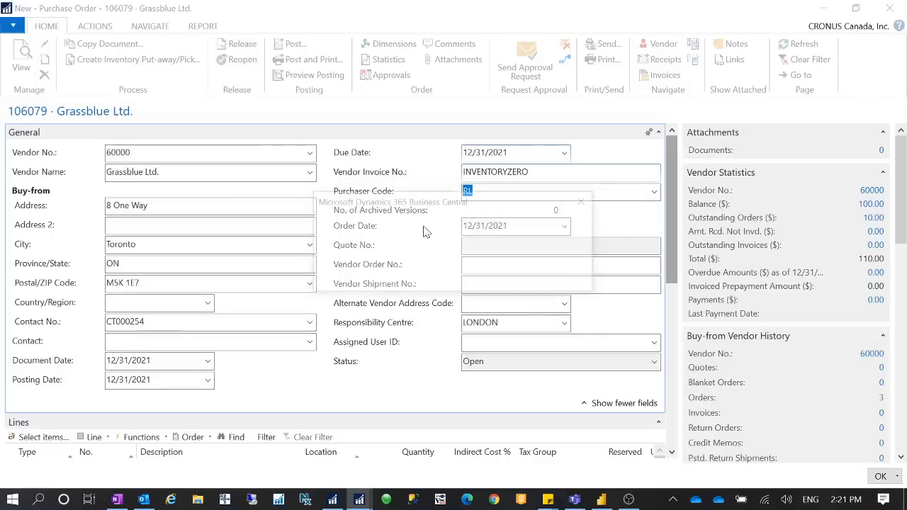
click(503, 280)
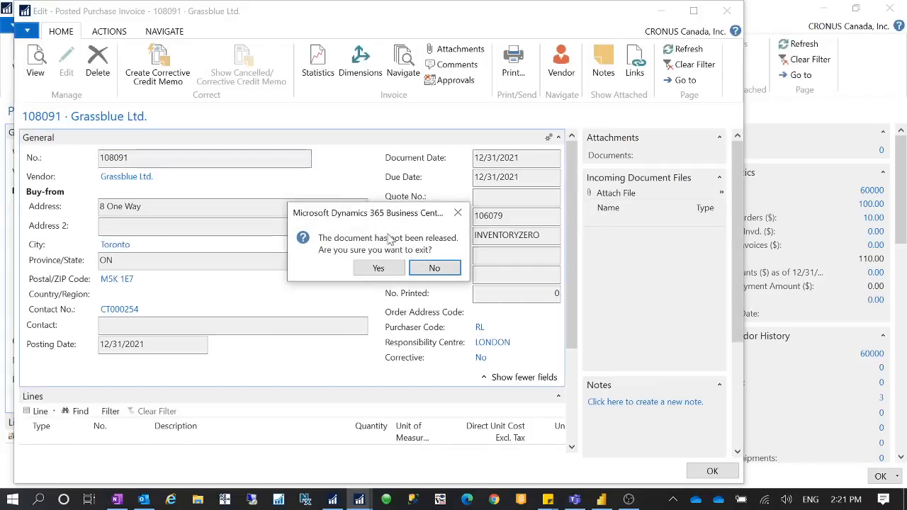
click(379, 267)
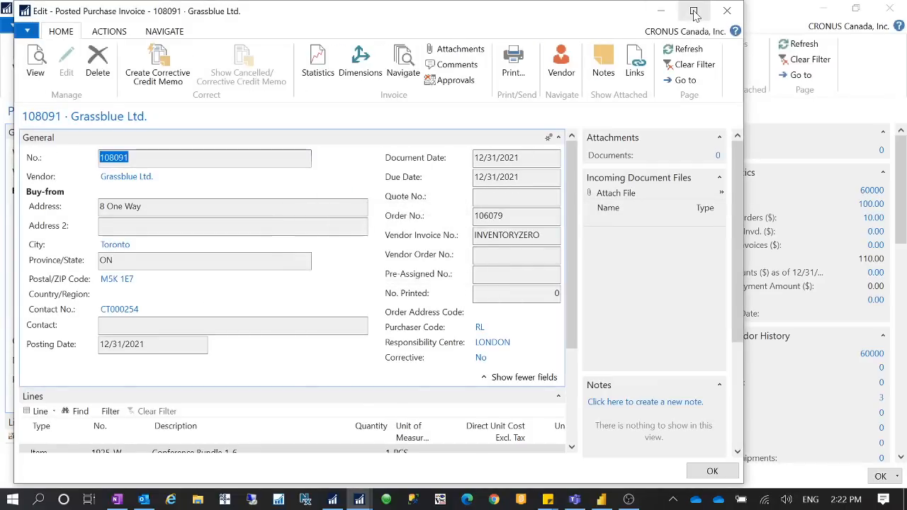
Step: Maximize the posted purchase invoice, find its related entries, and open its G/L entry to check the posted account
click(693, 11)
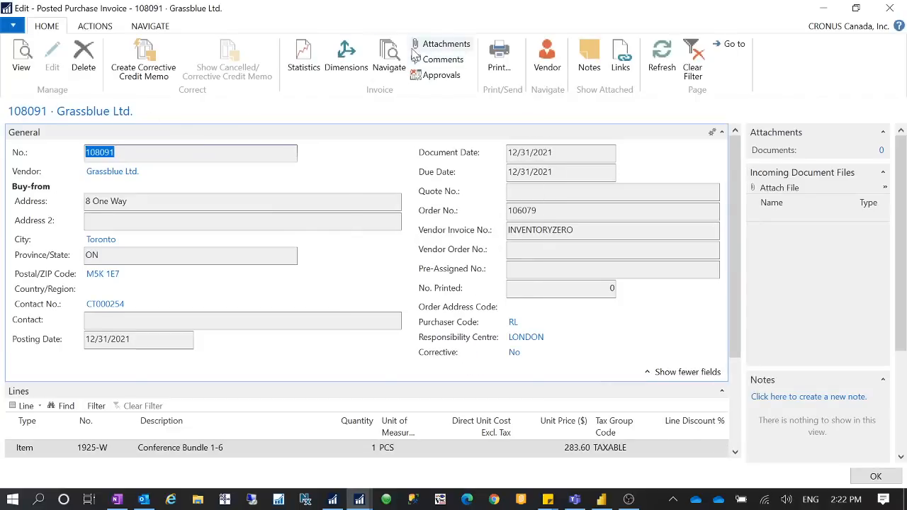
click(389, 56)
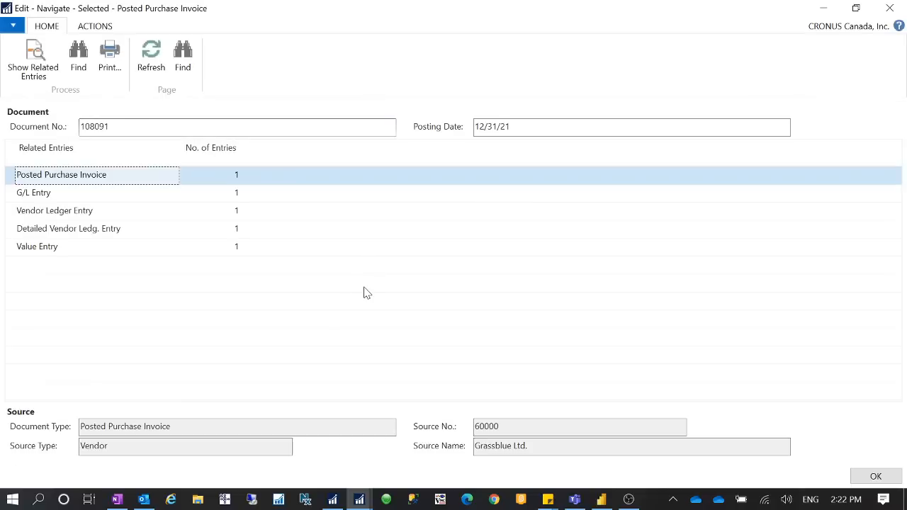
click(75, 201)
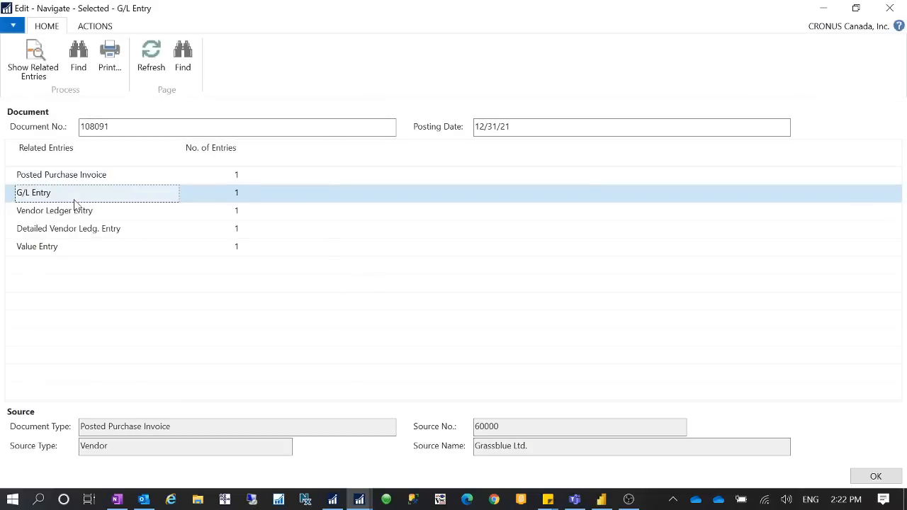
click(238, 193)
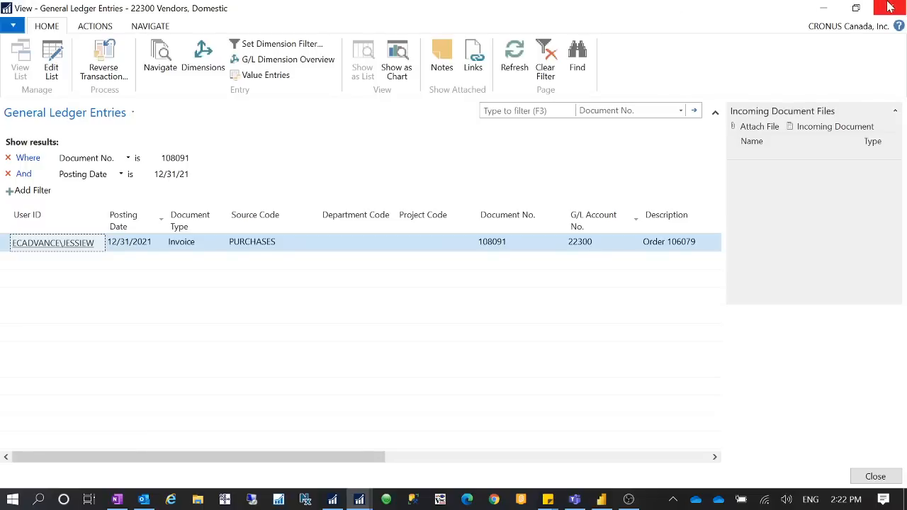
Step: Check the amount on the posted invoice's G/L entry and the amounts on its vendor ledger entry
drag(364, 461, 631, 460)
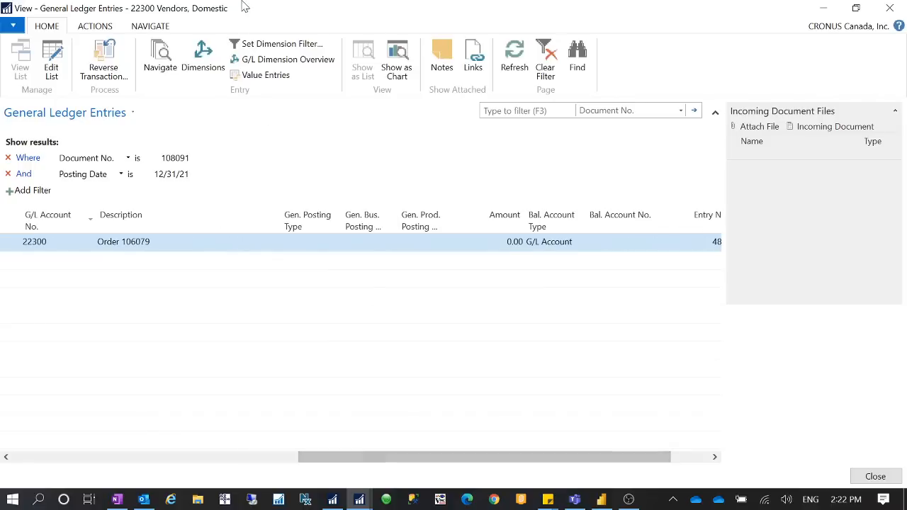
click(889, 8)
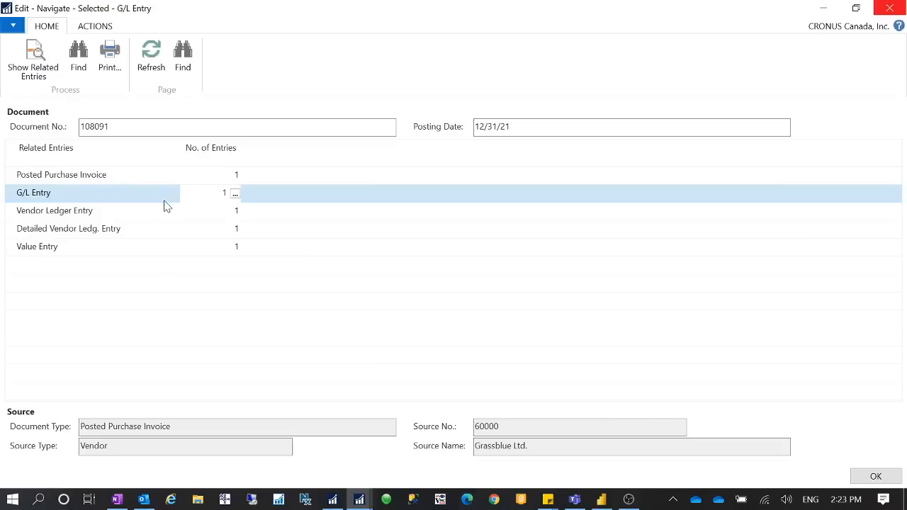
click(224, 211)
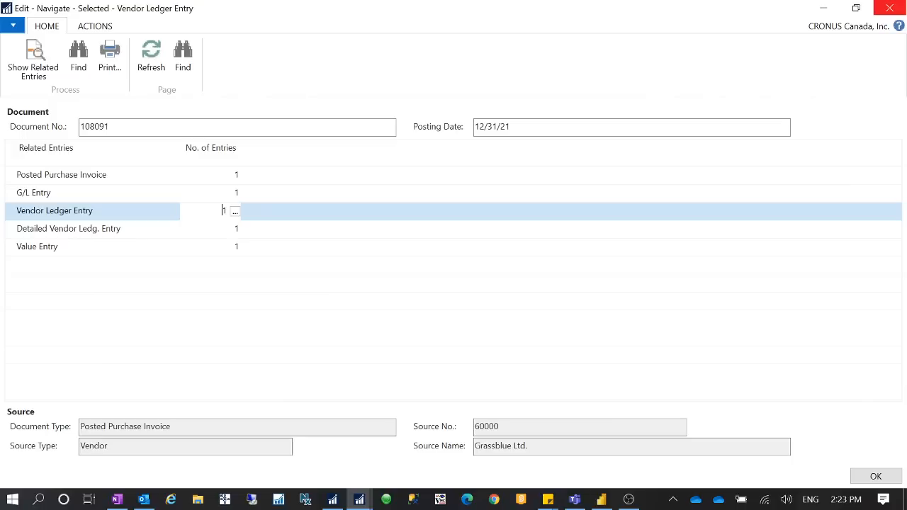
click(235, 214)
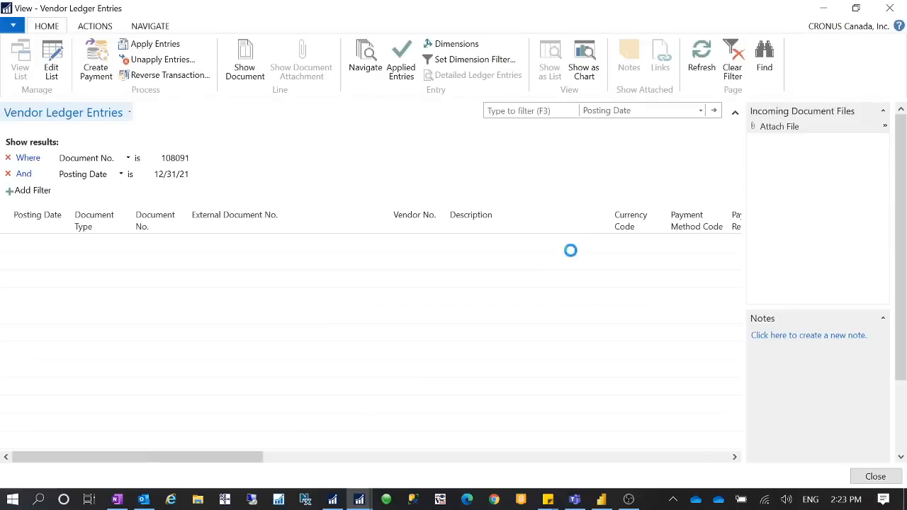
drag(203, 461, 423, 470)
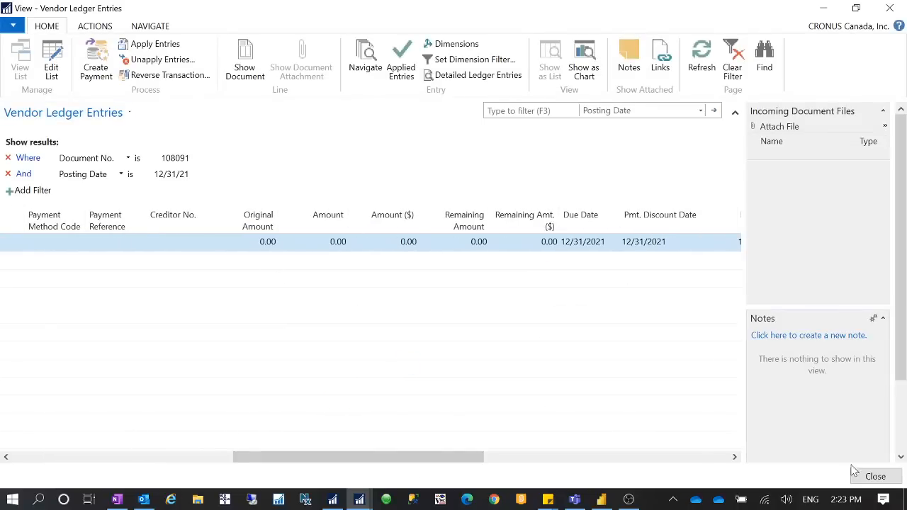
click(875, 476)
Step: Review the posted invoice's detailed vendor ledger entry and the cost amounts on its value entry
click(105, 233)
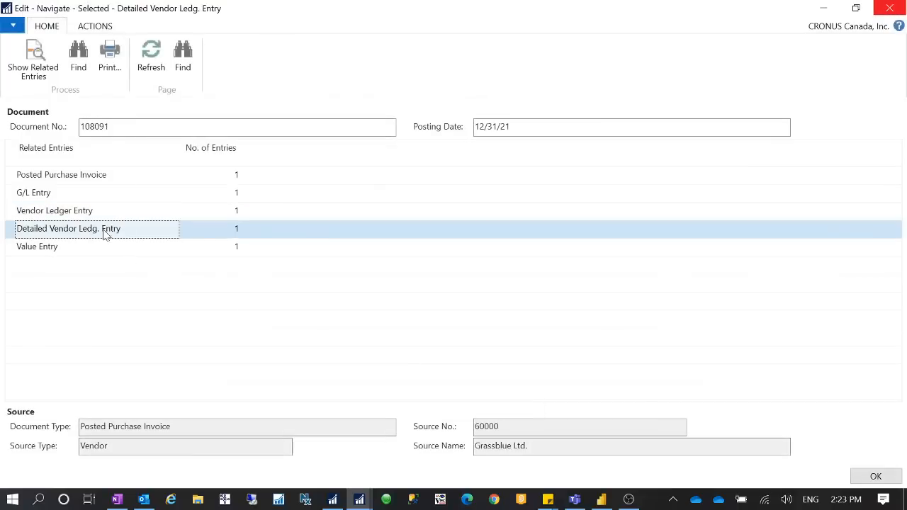
click(230, 234)
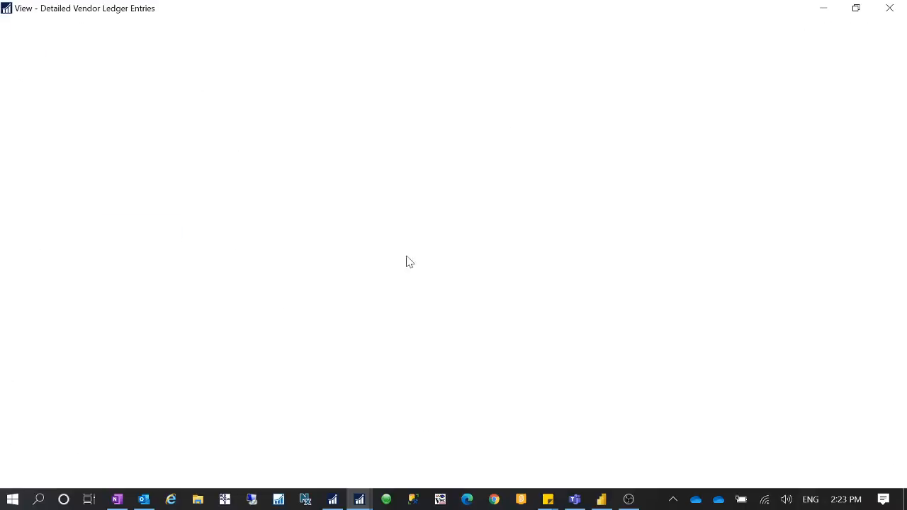
click(875, 477)
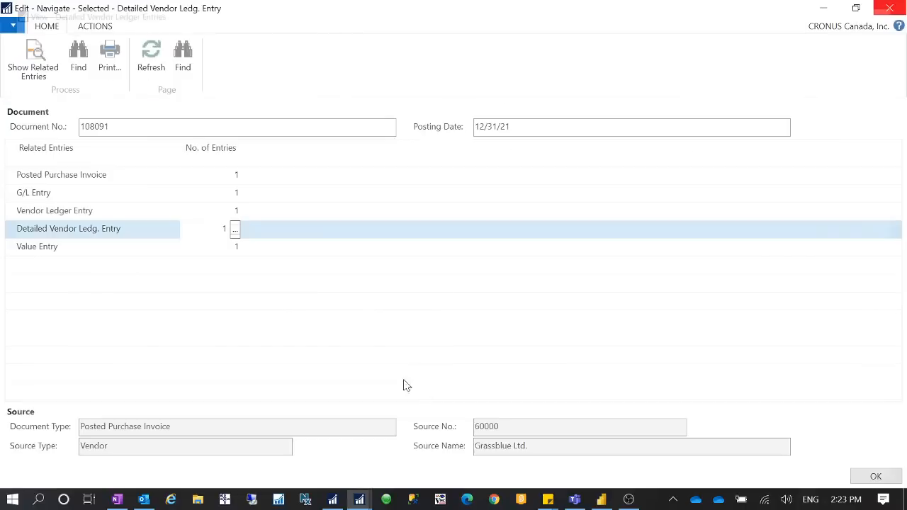
click(223, 247)
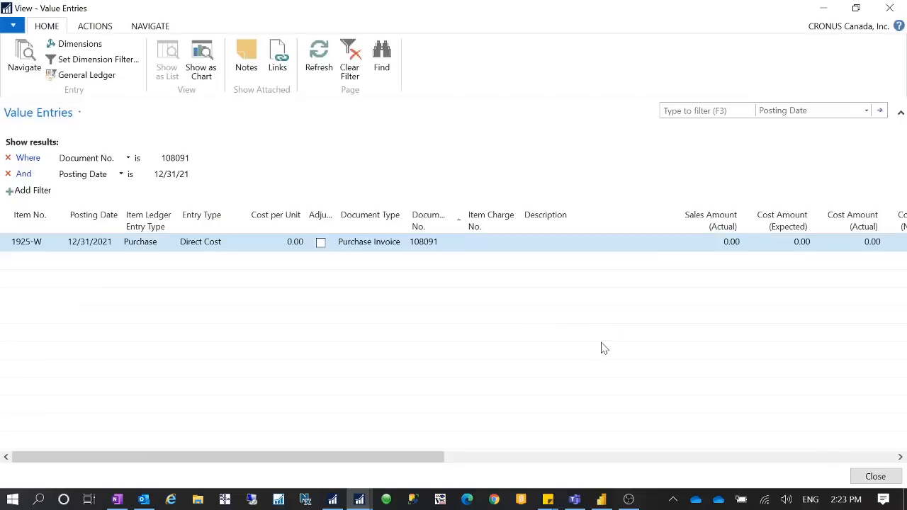
drag(379, 457, 286, 401)
click(878, 476)
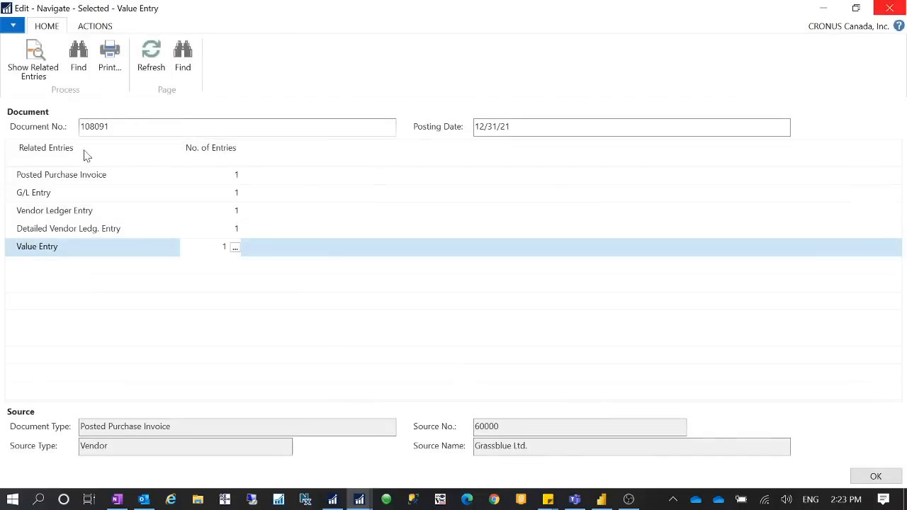
Step: Close the related entries, the posted invoice and the unreleased purchase order to return to the Purchase Orders list
click(146, 198)
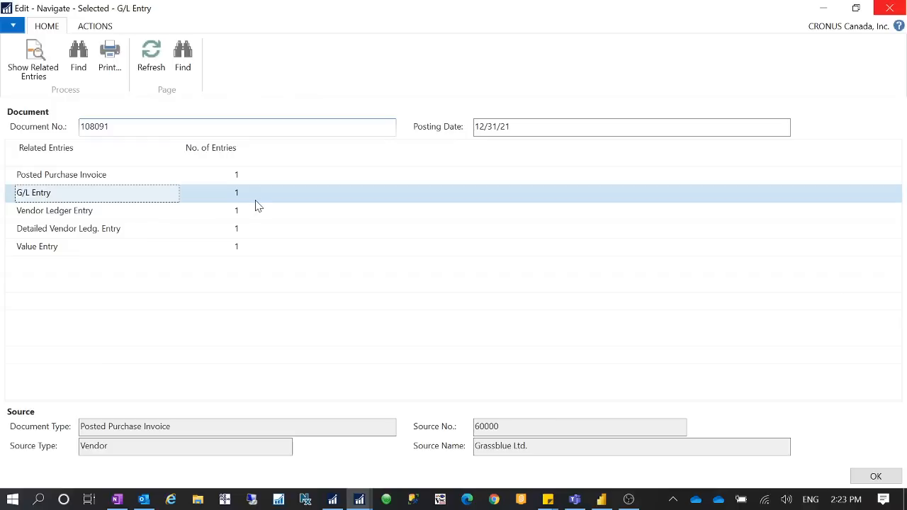
click(889, 9)
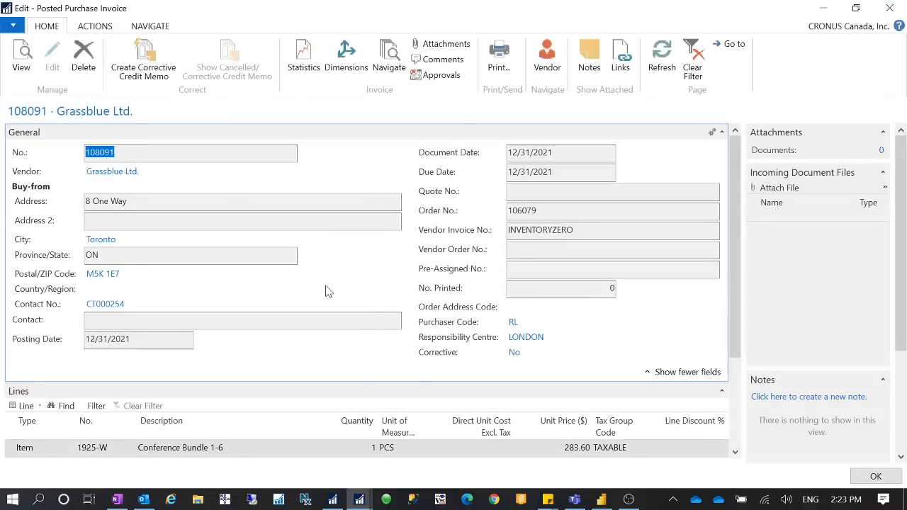
click(890, 8)
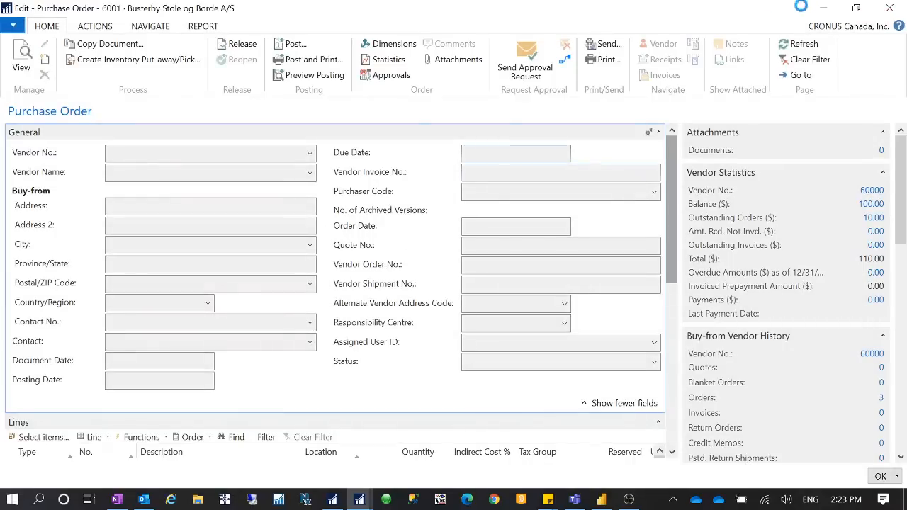
click(890, 8)
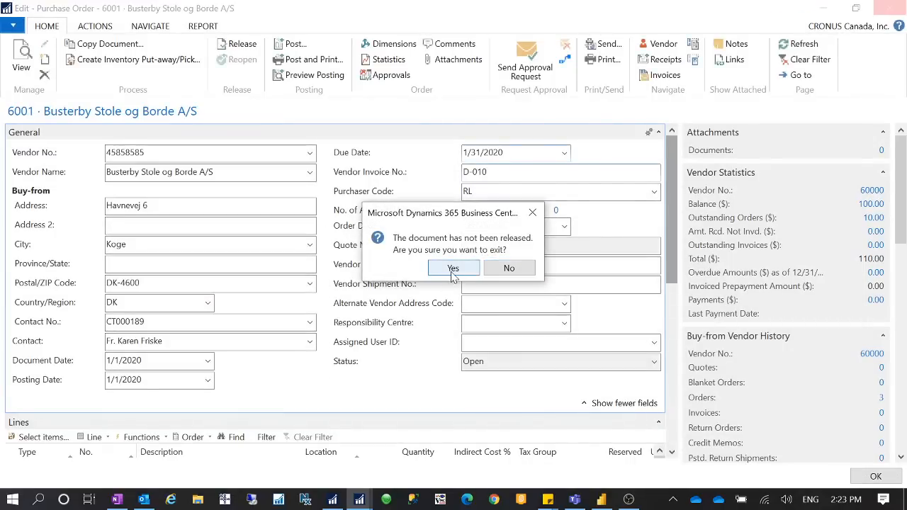
click(452, 268)
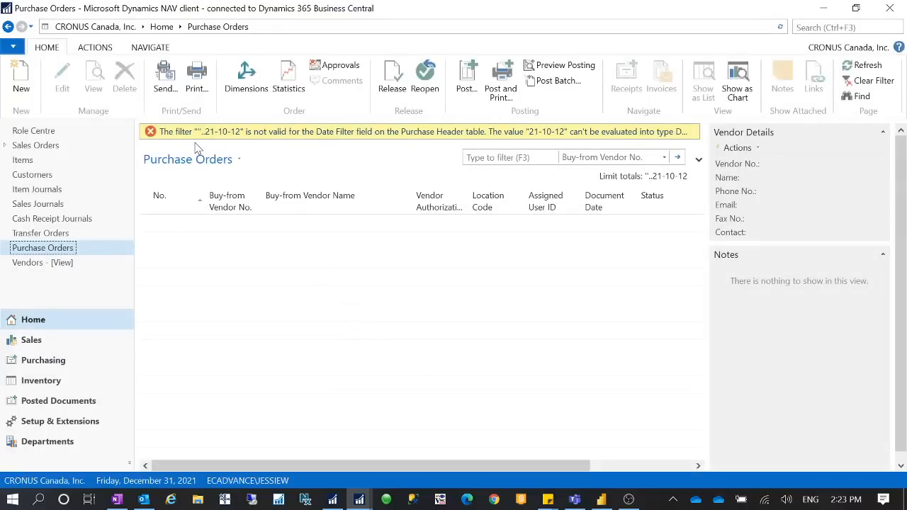
Step: Create a new purchase order for vendor Grassblue Ltd. with InventoryValueZero as the Vendor Invoice No
click(21, 79)
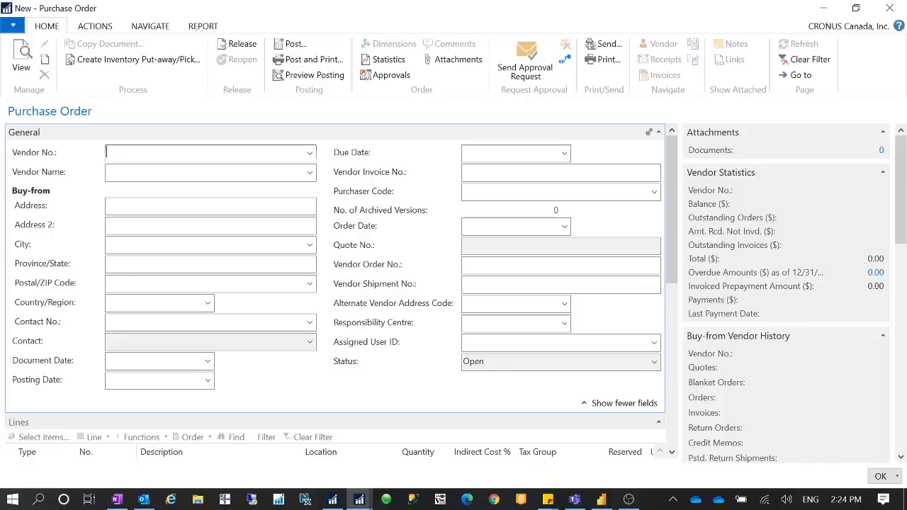
key(Tab)
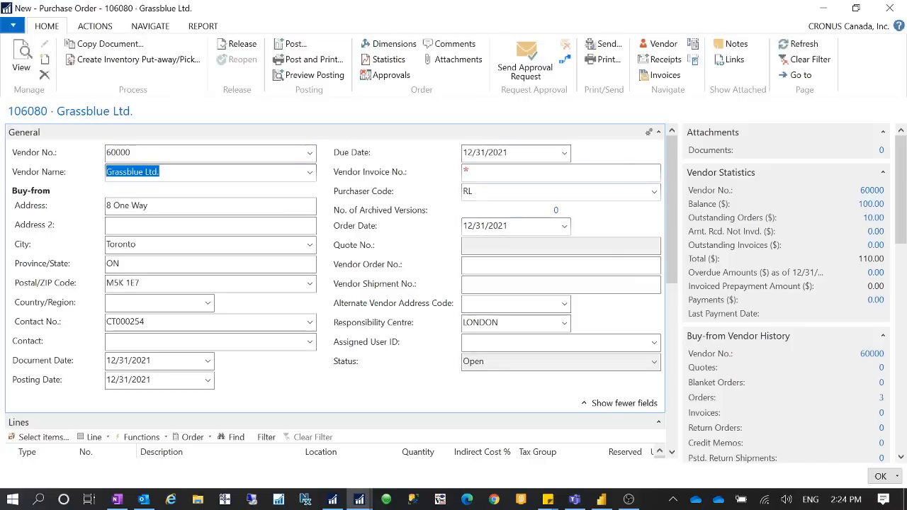
click(510, 172)
text(Inventory)
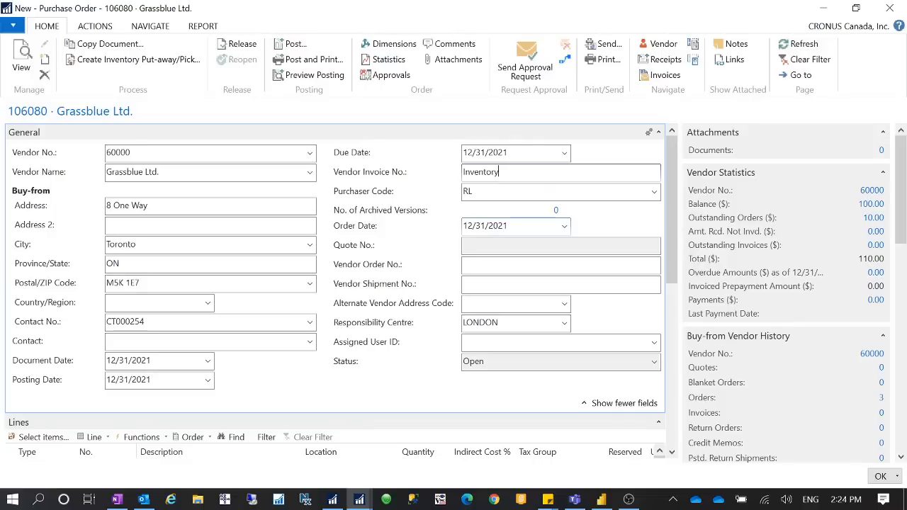
text(Value Zero)
key(Tab)
Step: Add an Item line for 1925-W with a quantity of 1 to the purchase order
scroll(289, 279, down, 2)
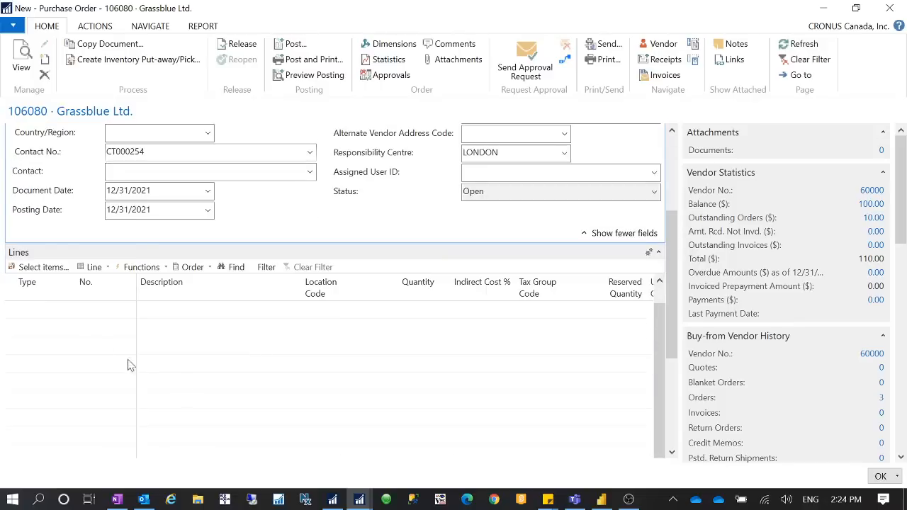
click(46, 314)
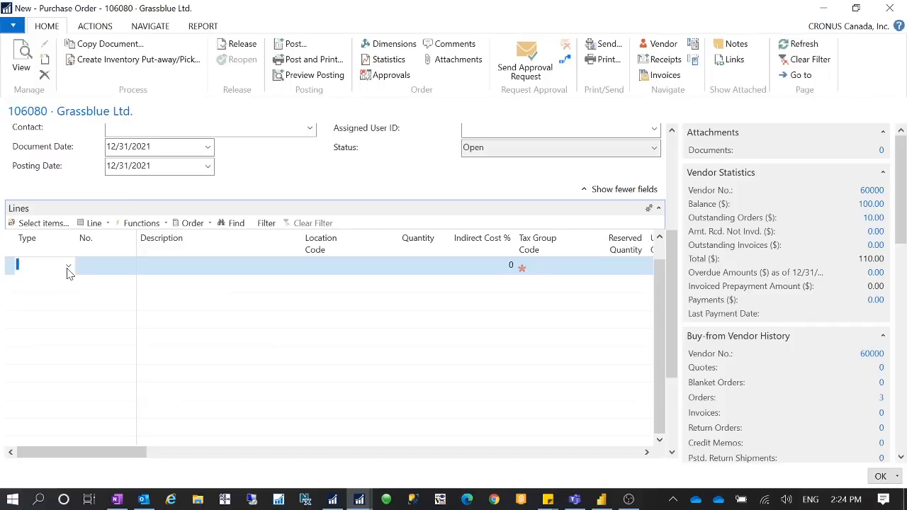
text(Item)
key(Tab)
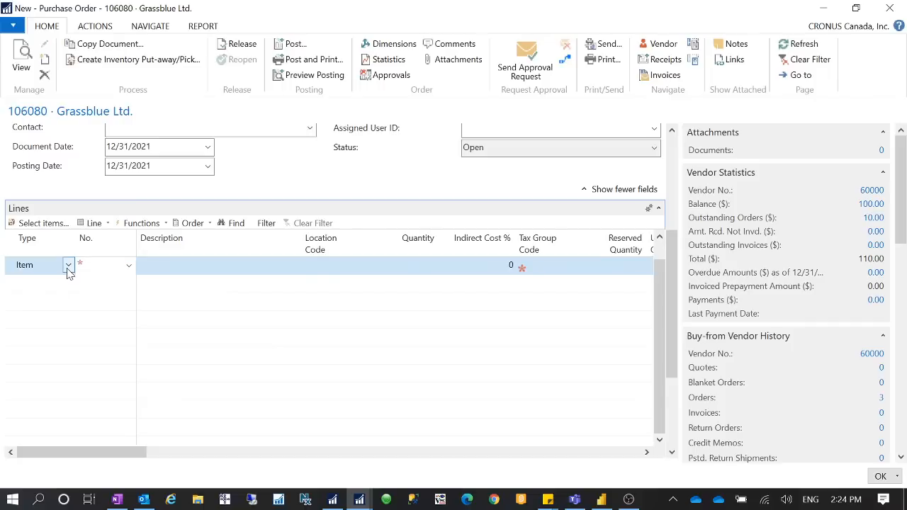
text(1925-W)
key(Tab)
click(436, 264)
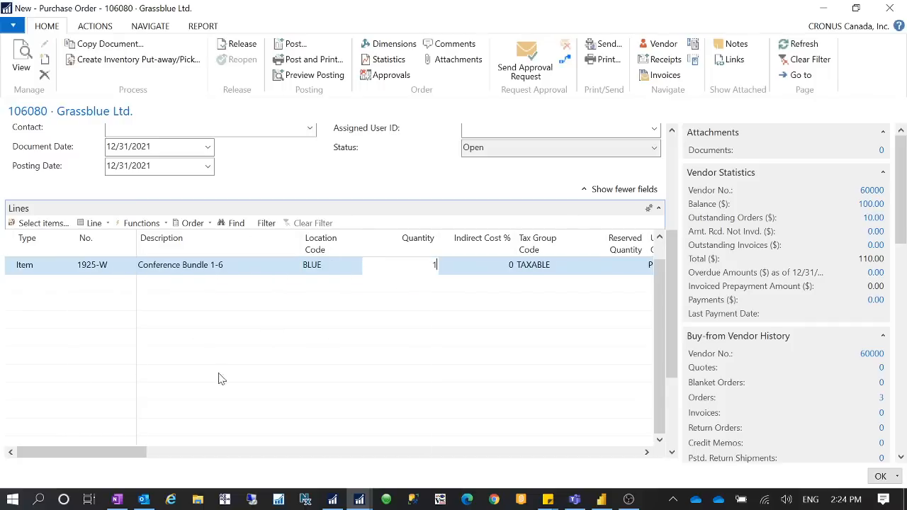
Step: Post the purchase order at the 10.00 direct unit cost with Receive and Invoice, and find the posted invoice's related entries
drag(77, 454, 213, 451)
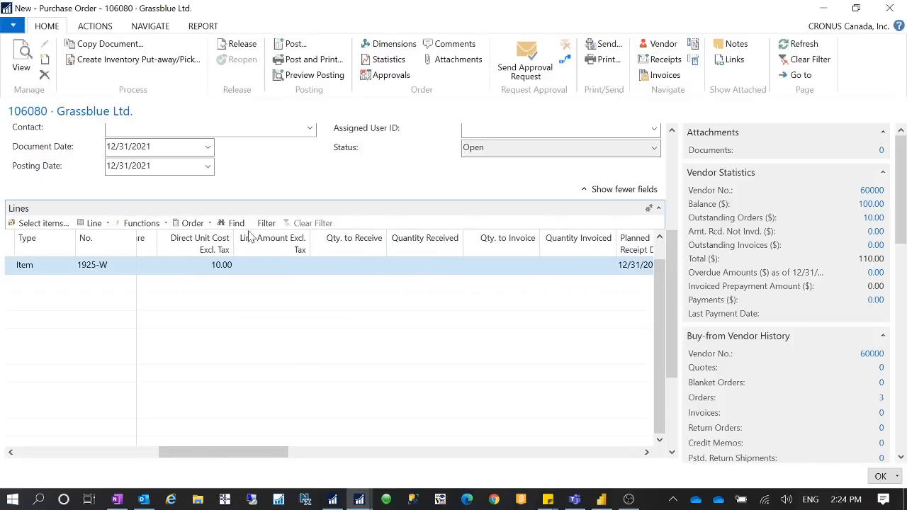
click(292, 45)
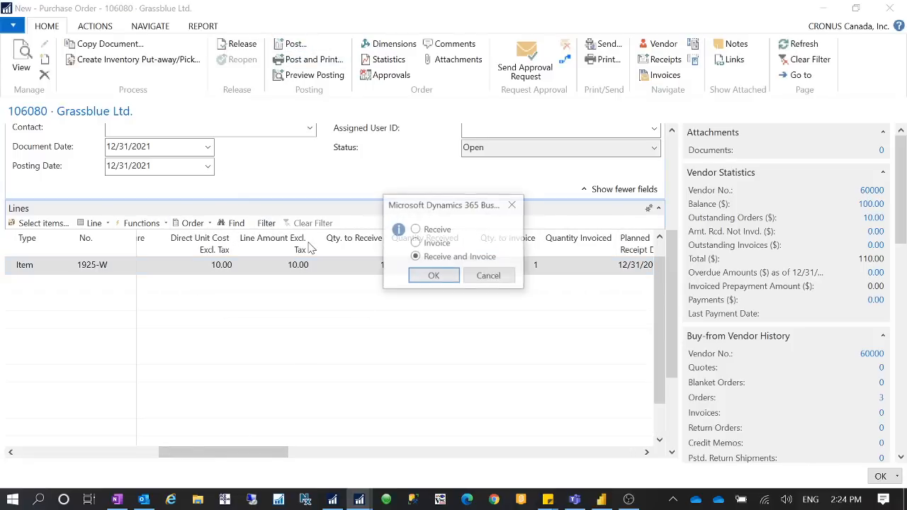
click(445, 277)
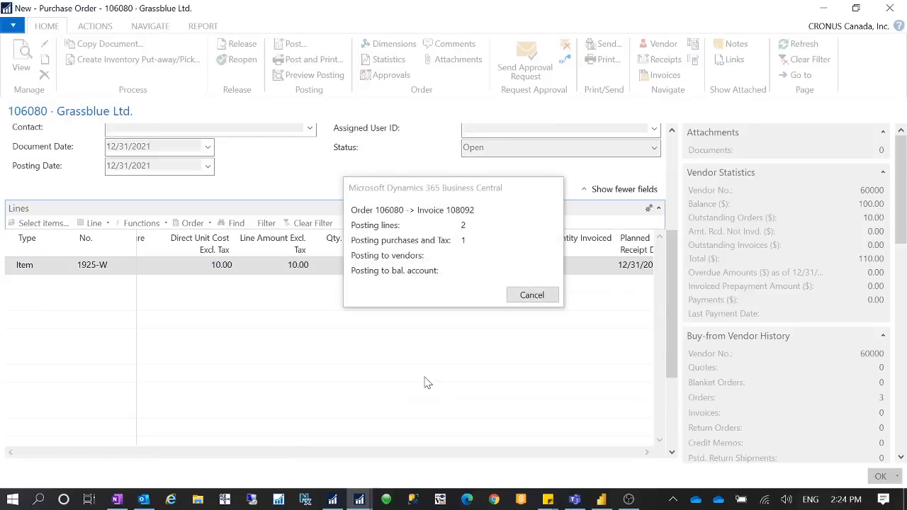
click(511, 282)
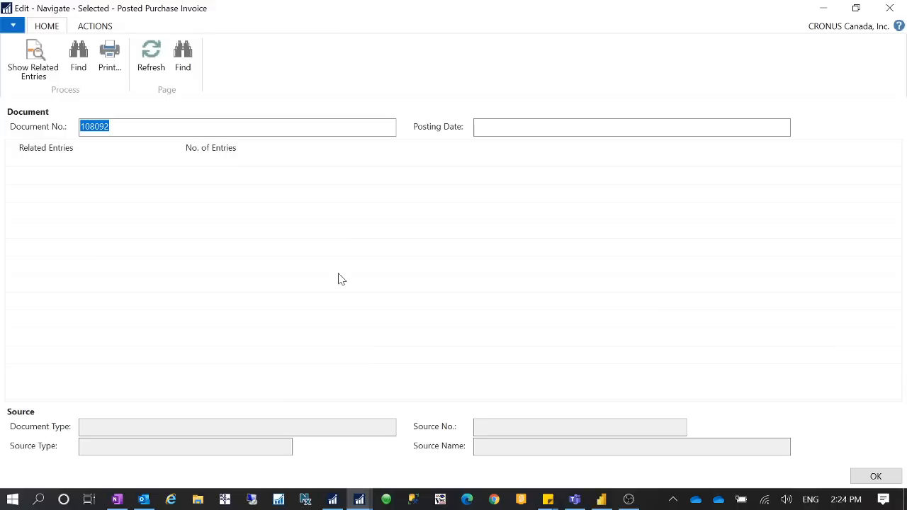
Step: Examine the new invoice's G/L entries for the posted accounts, and check its tax entry
click(213, 194)
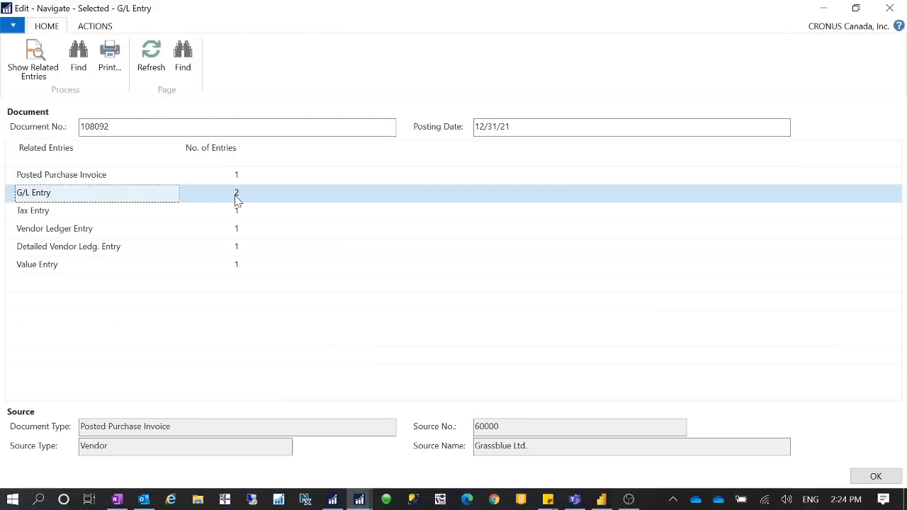
click(236, 194)
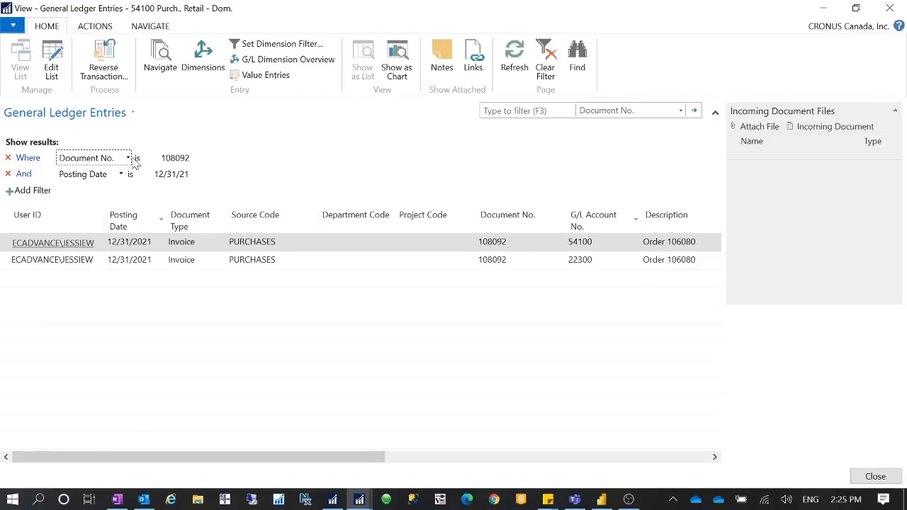
click(103, 264)
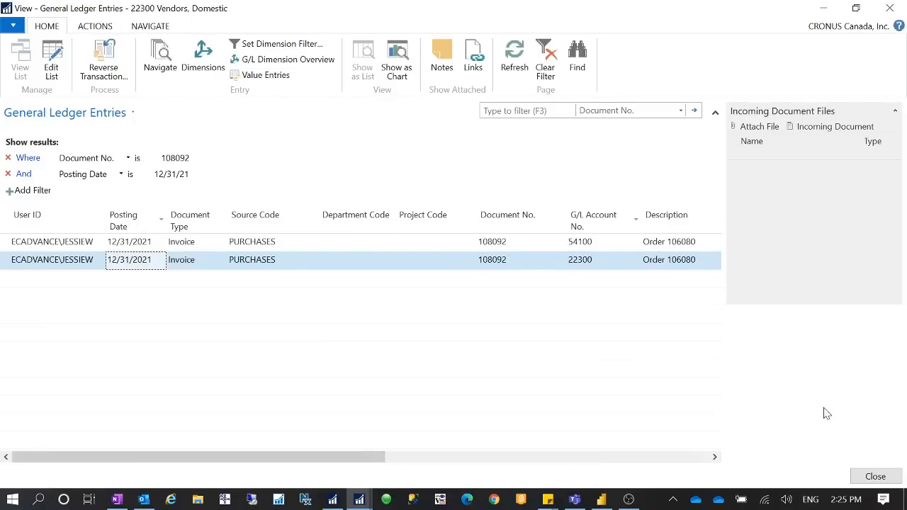
click(876, 476)
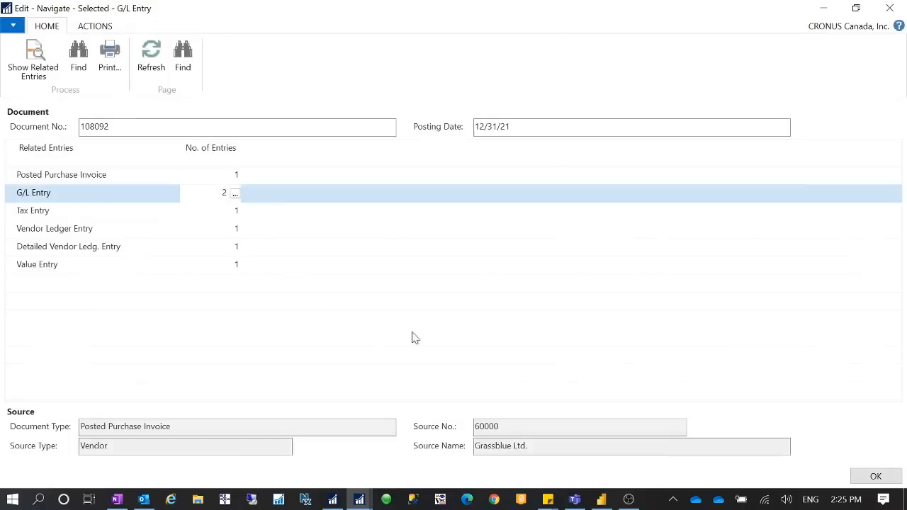
click(148, 214)
click(236, 213)
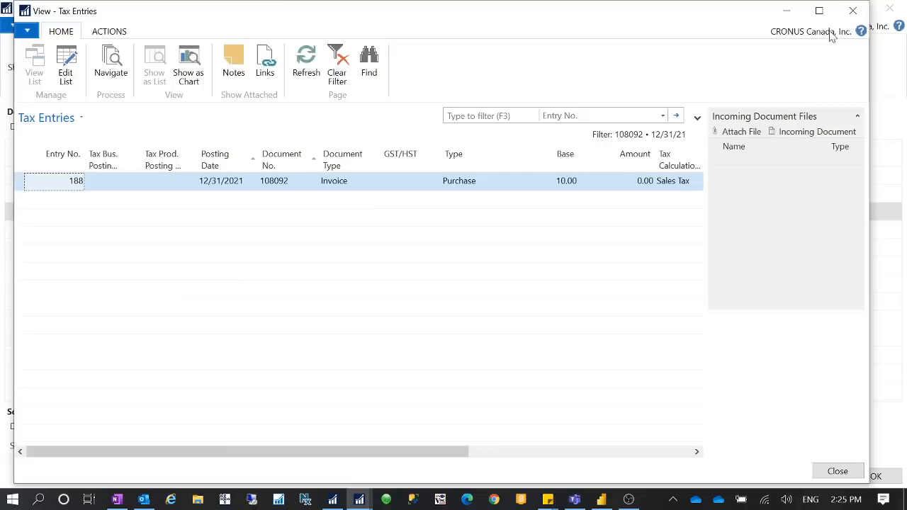
click(852, 11)
Step: Examine the amounts in the invoice's vendor ledger entry, and check its detailed vendor ledger and value entry lines
click(208, 228)
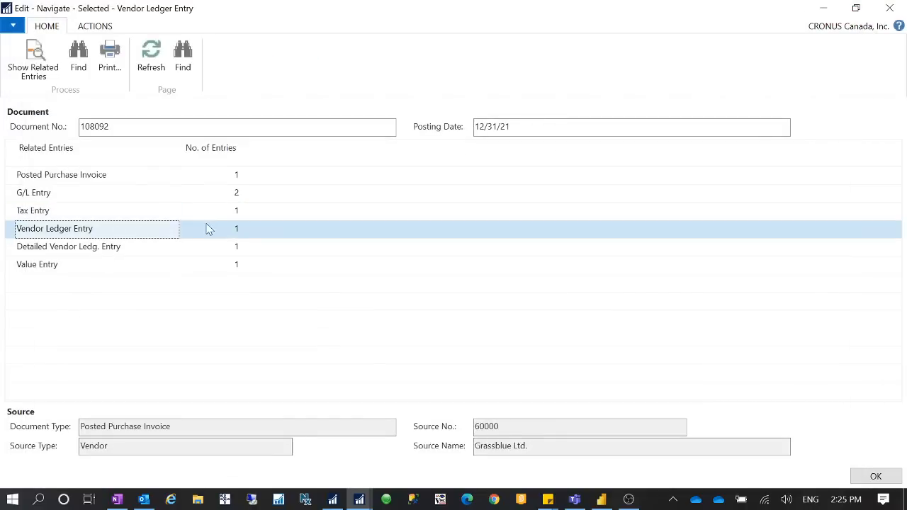
click(237, 229)
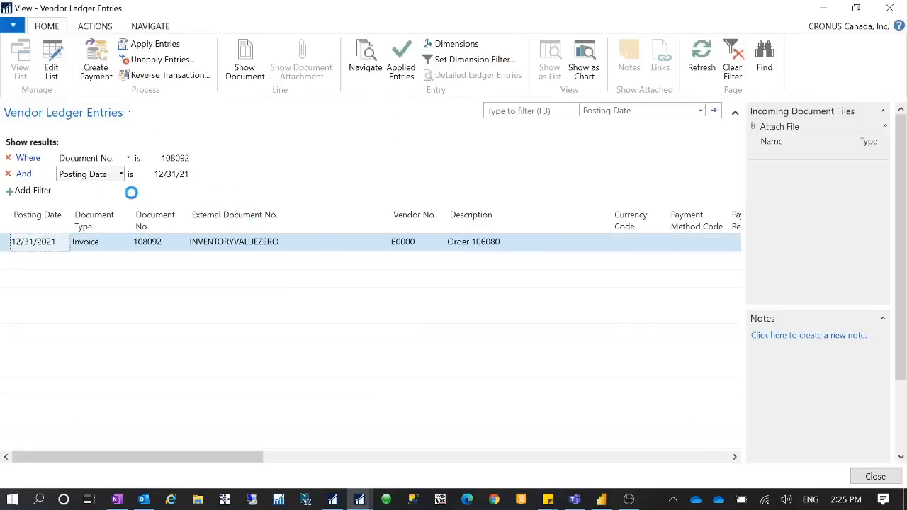
drag(206, 457, 499, 455)
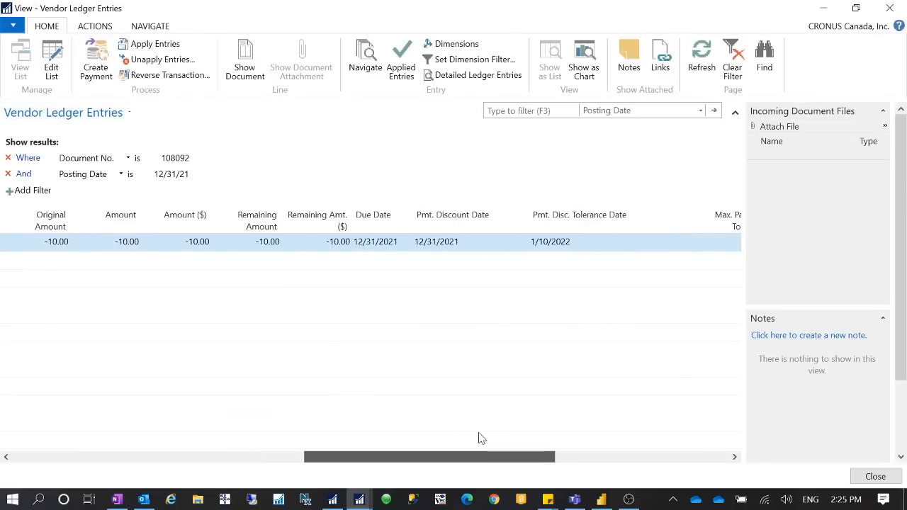
click(899, 8)
click(124, 248)
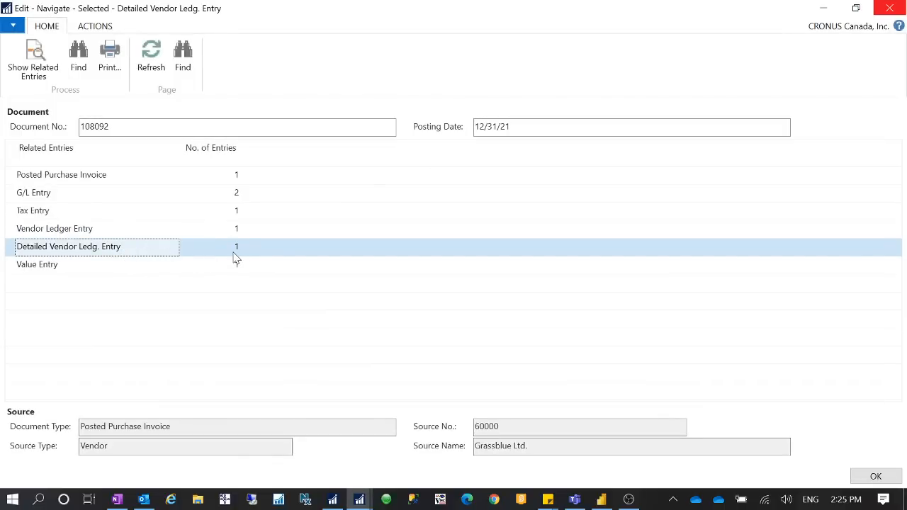
click(90, 268)
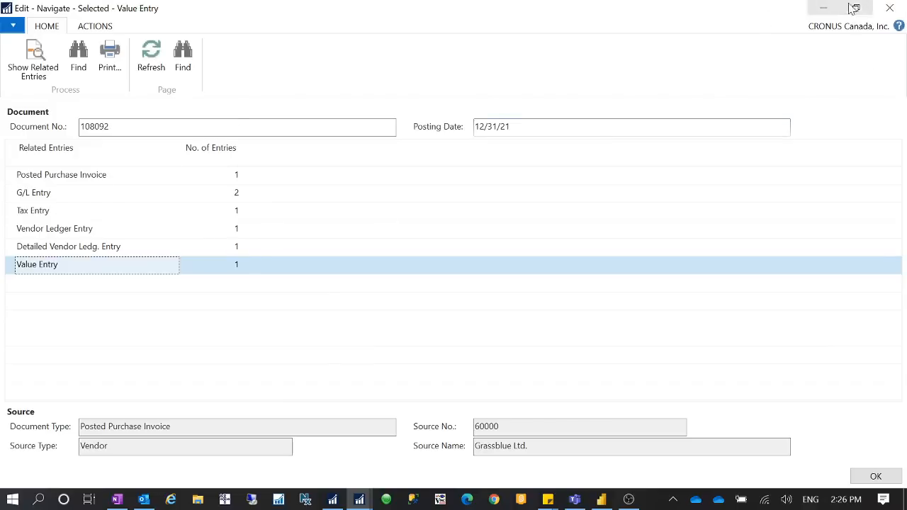
Step: Close the posted invoice and purchase order windows, continue past the invalid filters, and open the item card for 1925-W
click(889, 8)
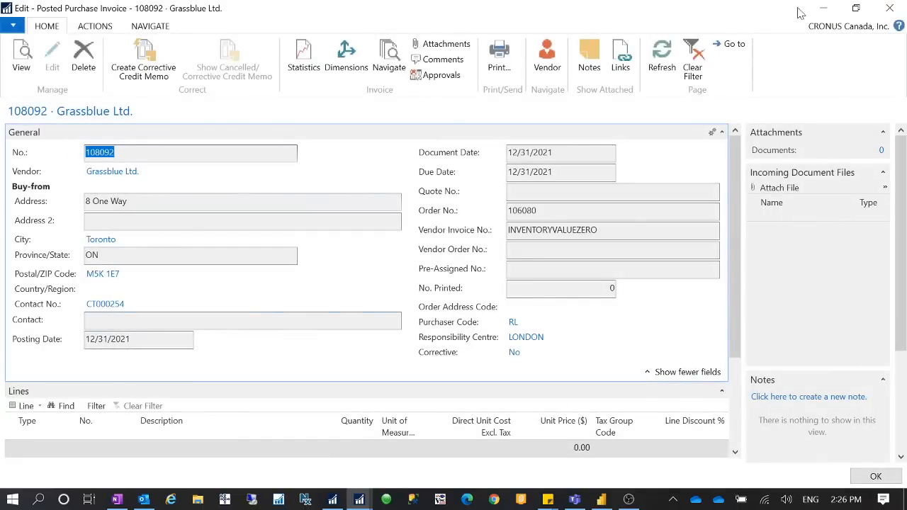
click(889, 8)
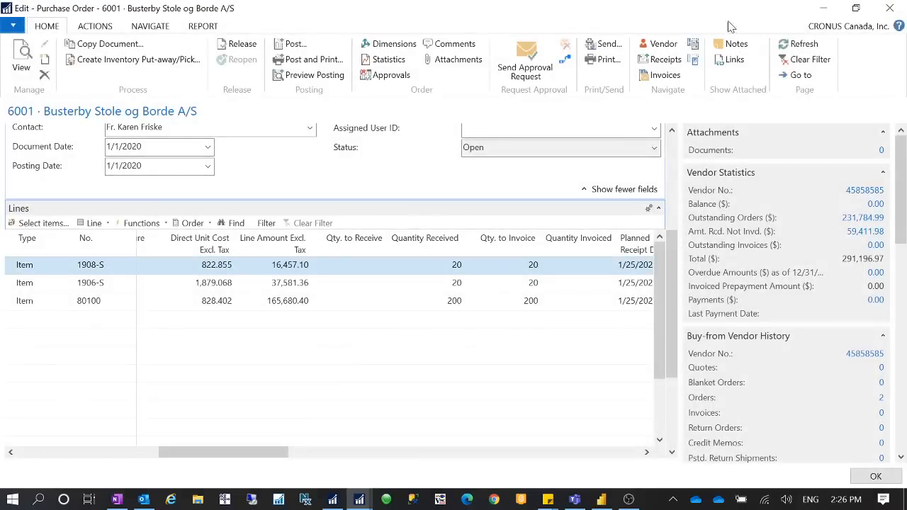
click(889, 8)
click(451, 267)
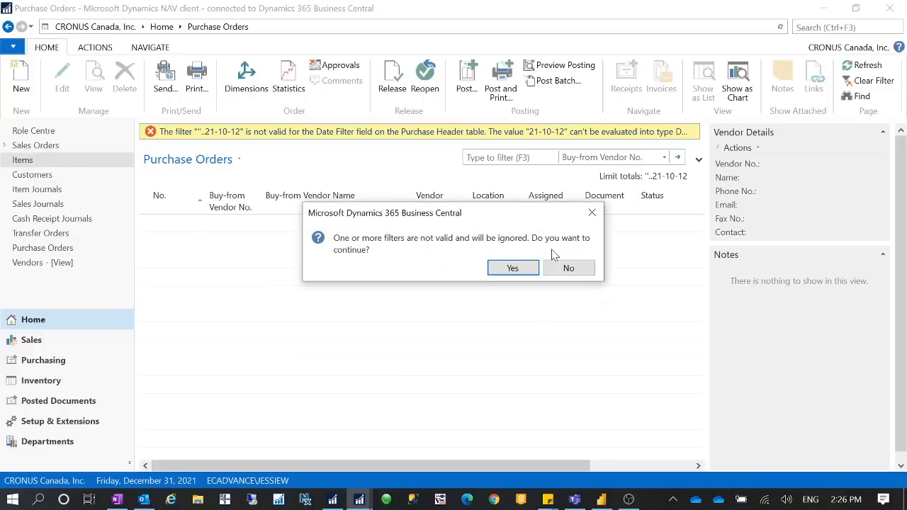
click(514, 268)
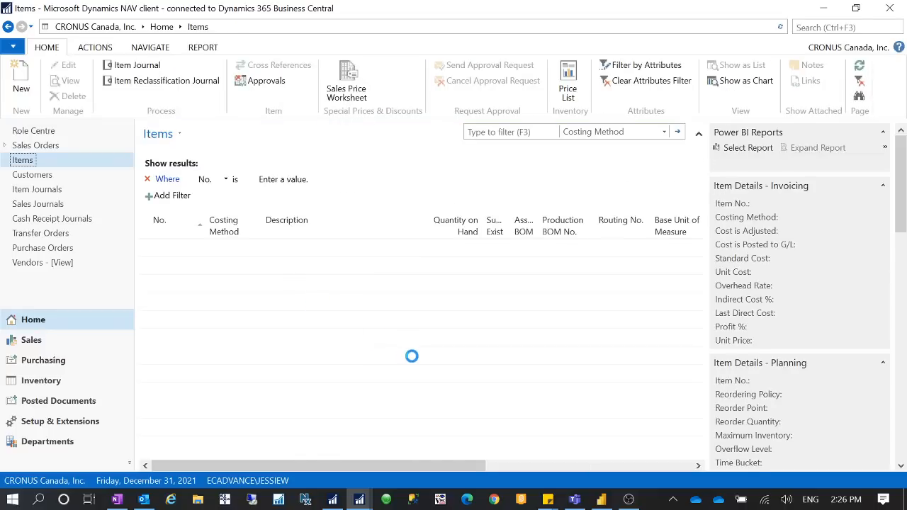
click(167, 340)
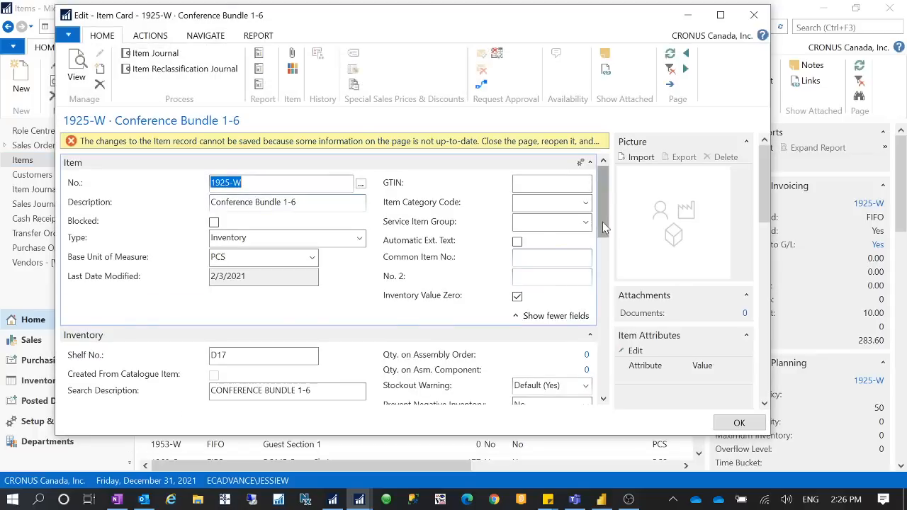
Step: Set the Last Direct Cost of item 1925-W to 0 and return to its Inventory Value Zero setting
drag(604, 229, 607, 323)
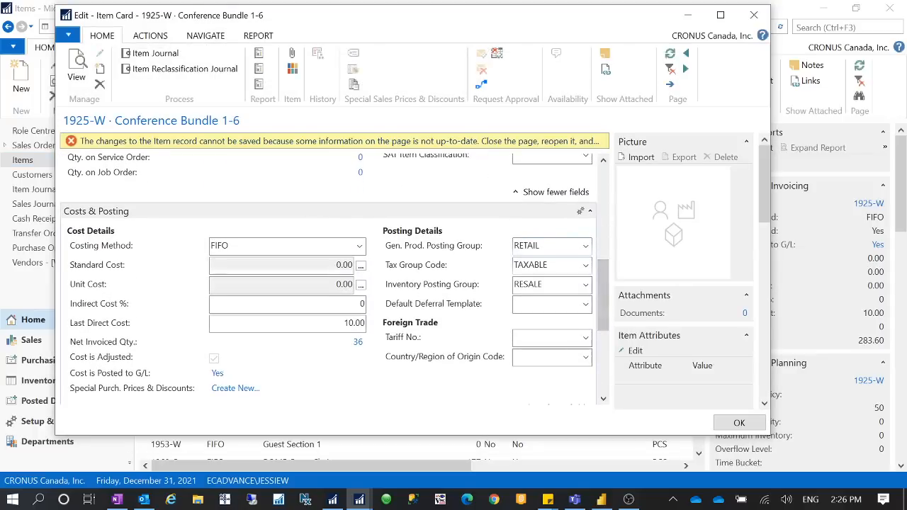
click(319, 323)
text(-)
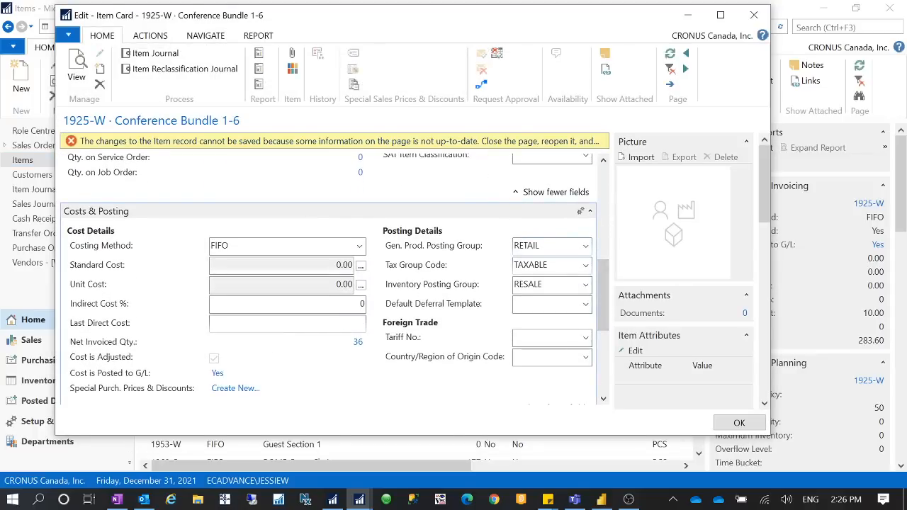
text(0)
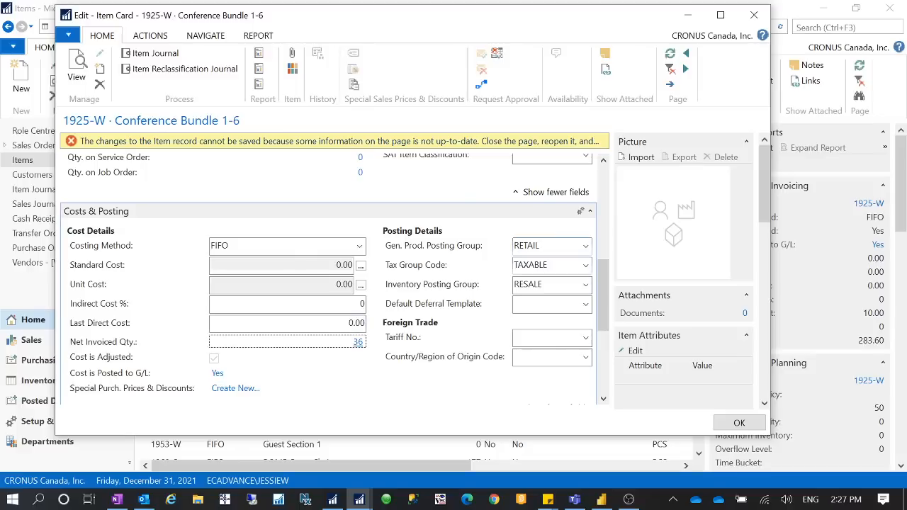
drag(603, 287, 595, 163)
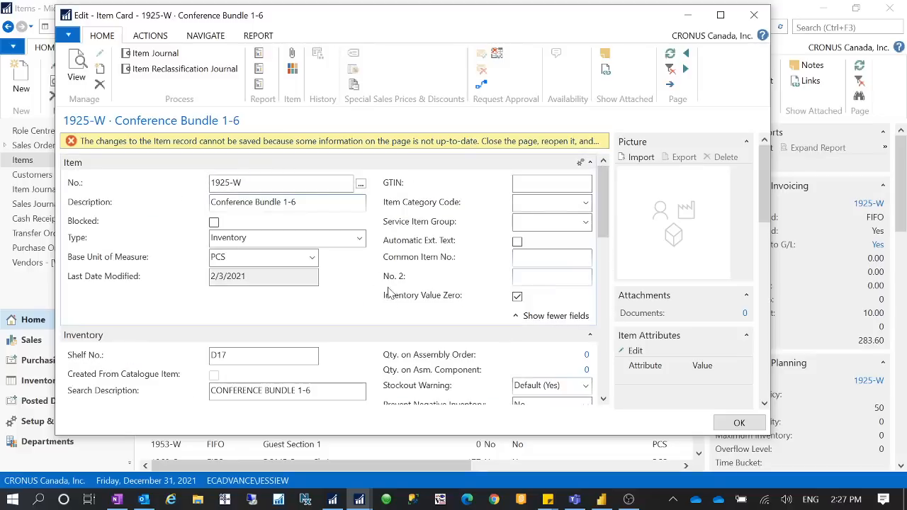